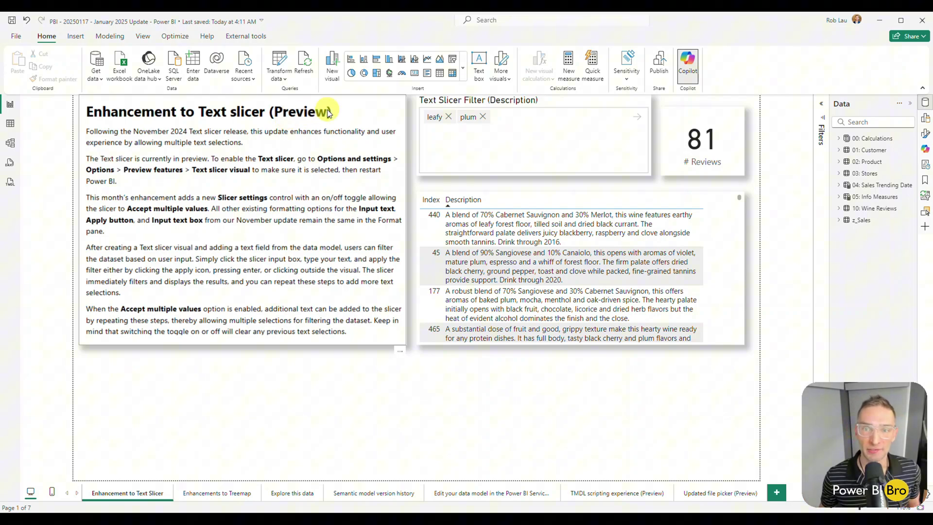
# Remove the plum and leafy keywords from the text slicer and open the Format pane.
pyautogui.click(484, 118)
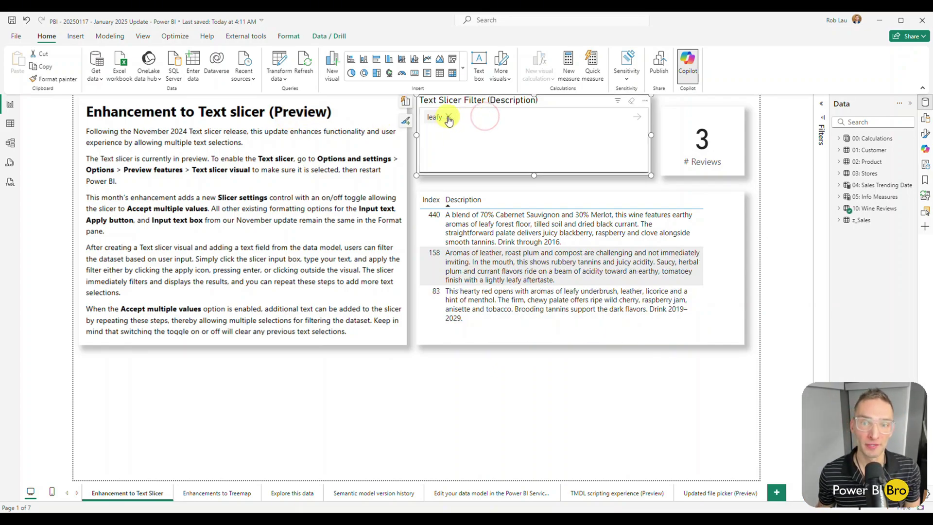
pyautogui.click(448, 116)
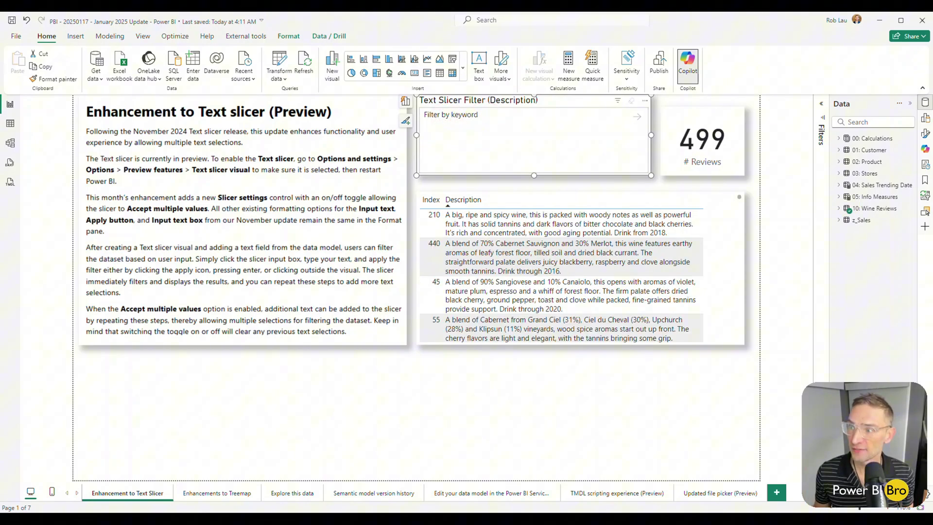
pyautogui.click(925, 136)
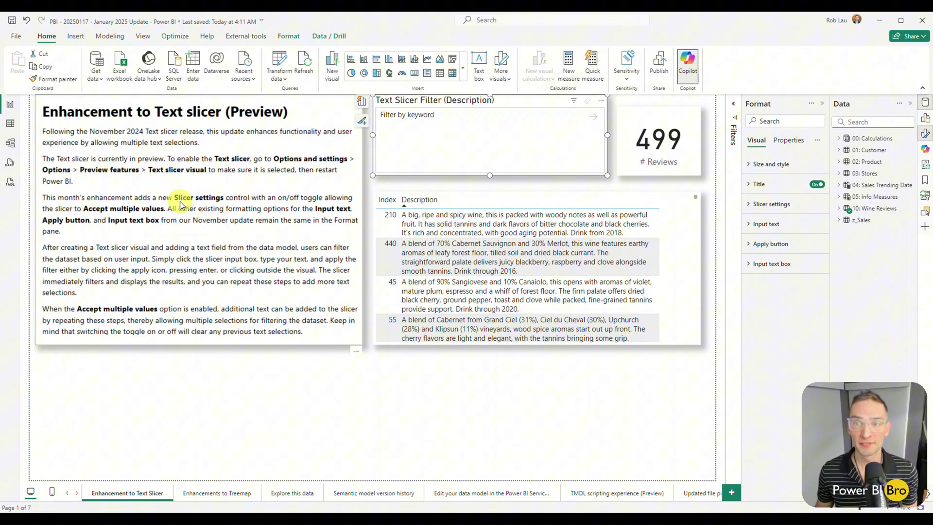
# Re-enter leafy as the text slicer keyword, filtering the wine reviews to 3.
pyautogui.click(421, 145)
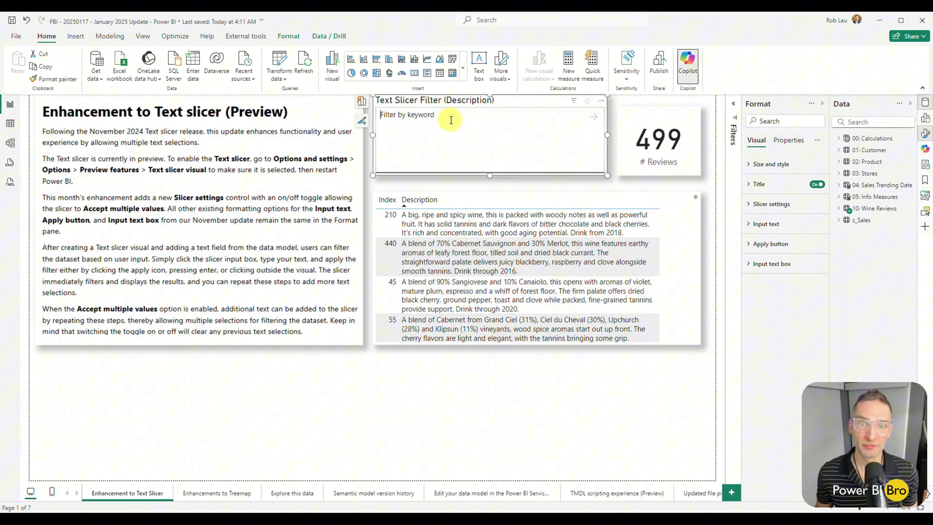
pyautogui.click(465, 71)
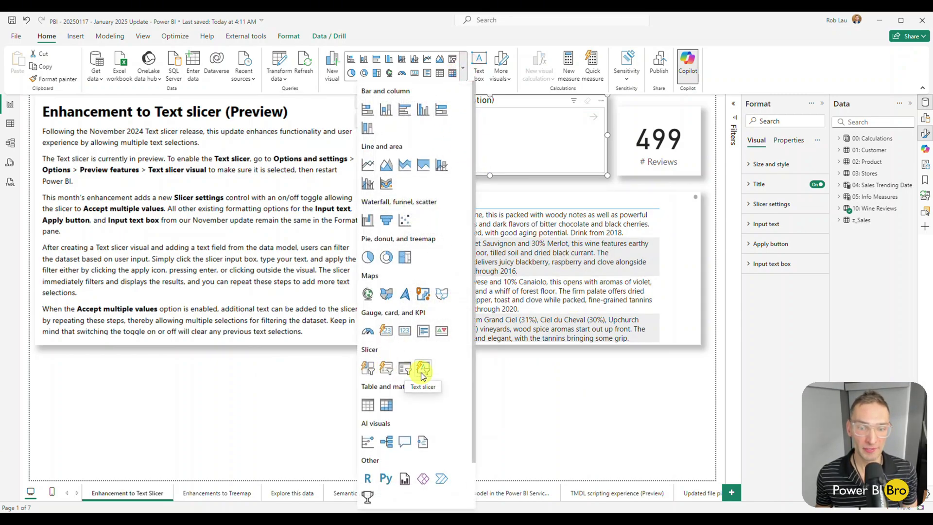
pyautogui.click(566, 382)
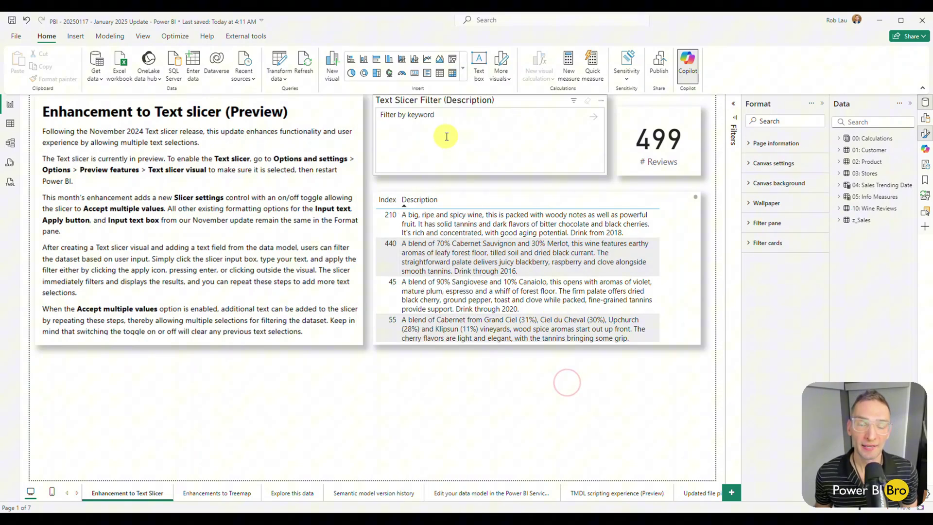
pyautogui.click(446, 136)
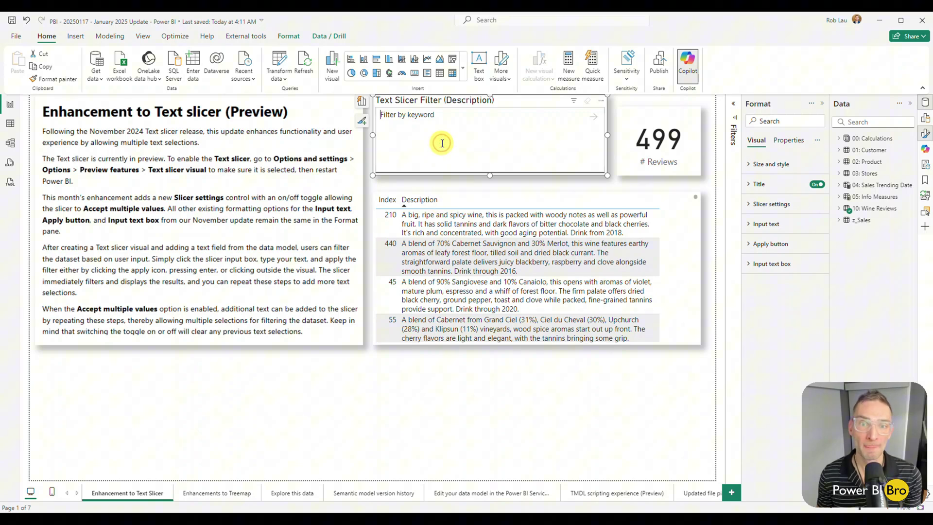
pyautogui.write('lelafy')
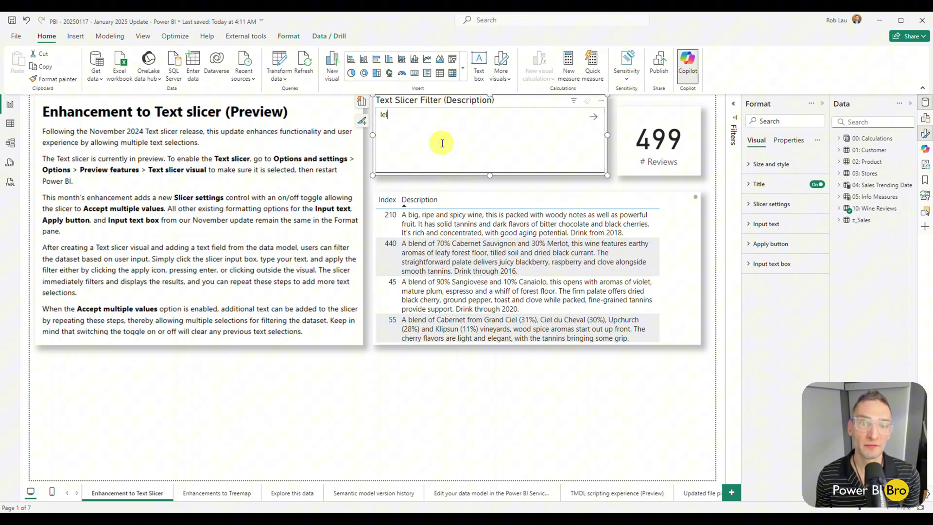
pyautogui.press('Return')
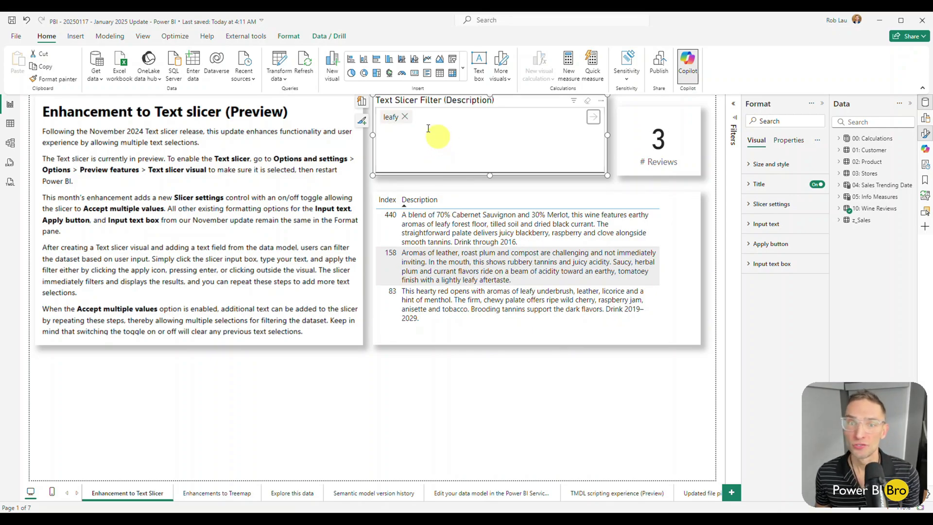
# Add juicy as a second slicer keyword alongside leafy.
pyautogui.click(362, 100)
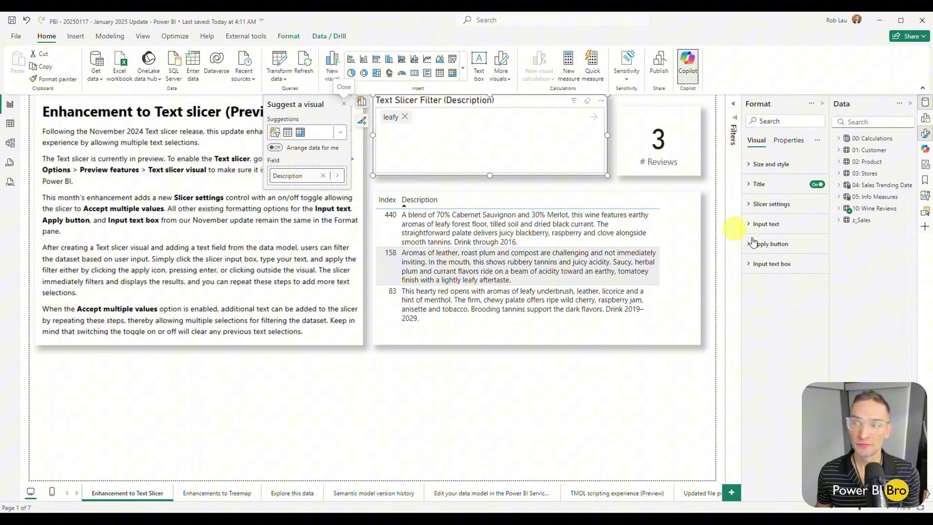
pyautogui.click(839, 208)
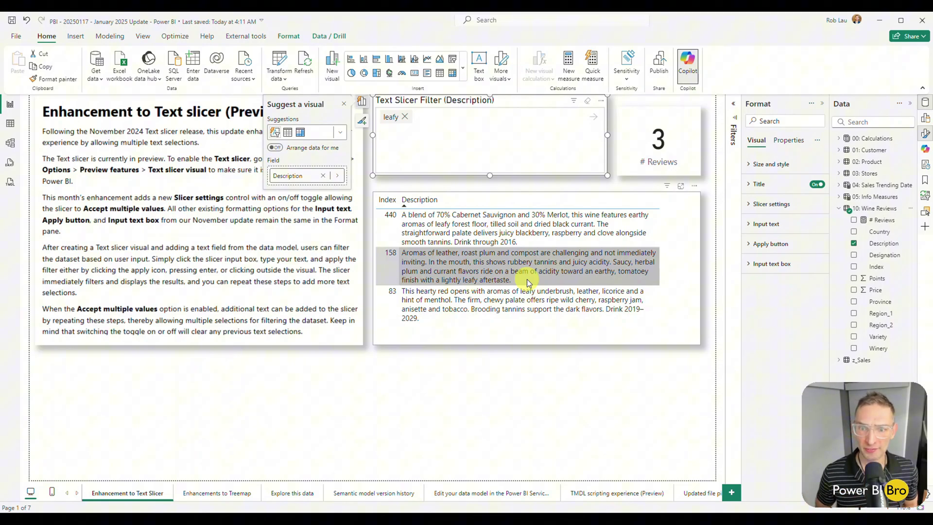
pyautogui.click(453, 132)
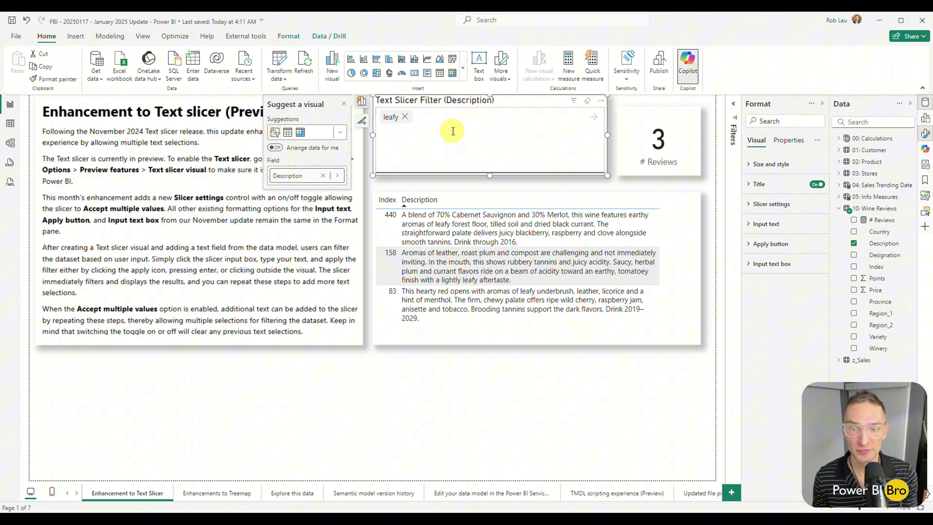
pyautogui.write('juicy')
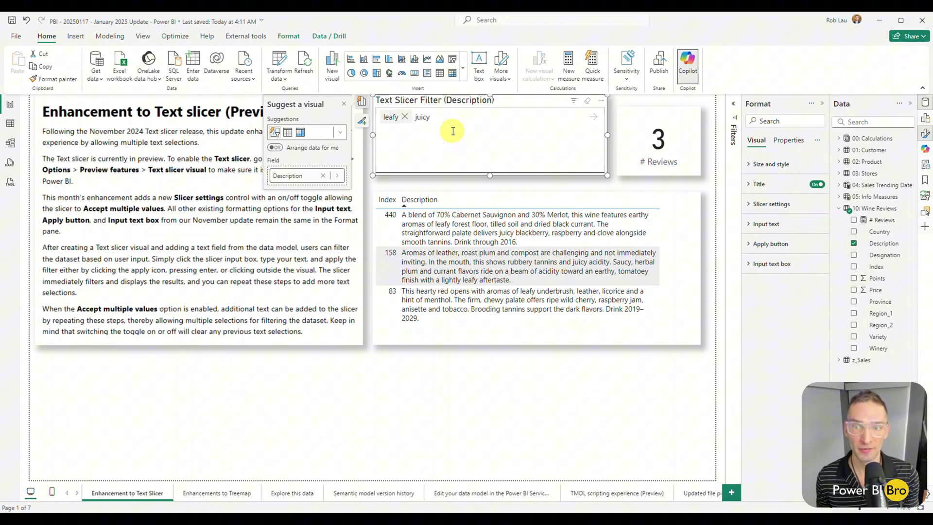
pyautogui.press('Return')
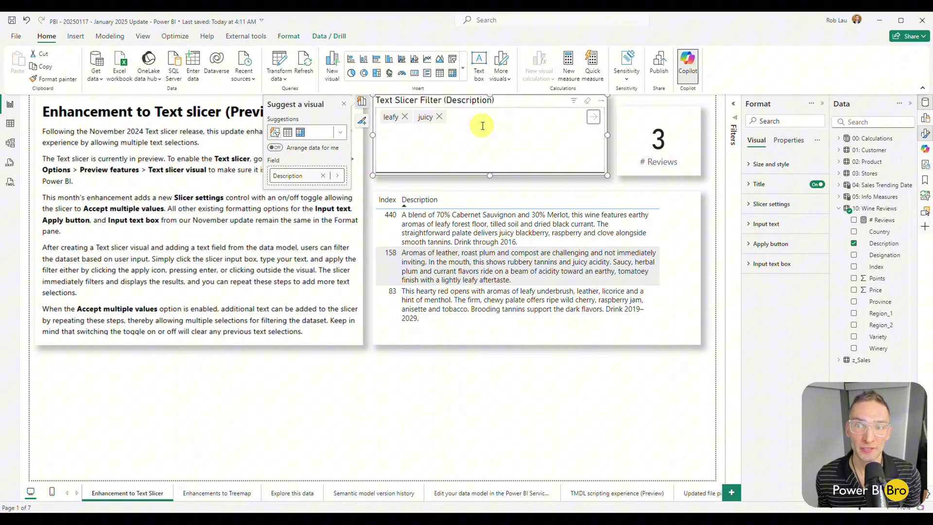
# Swap juicy for smokey, then remove leafy and smokey so all 499 reviews show.
pyautogui.click(439, 117)
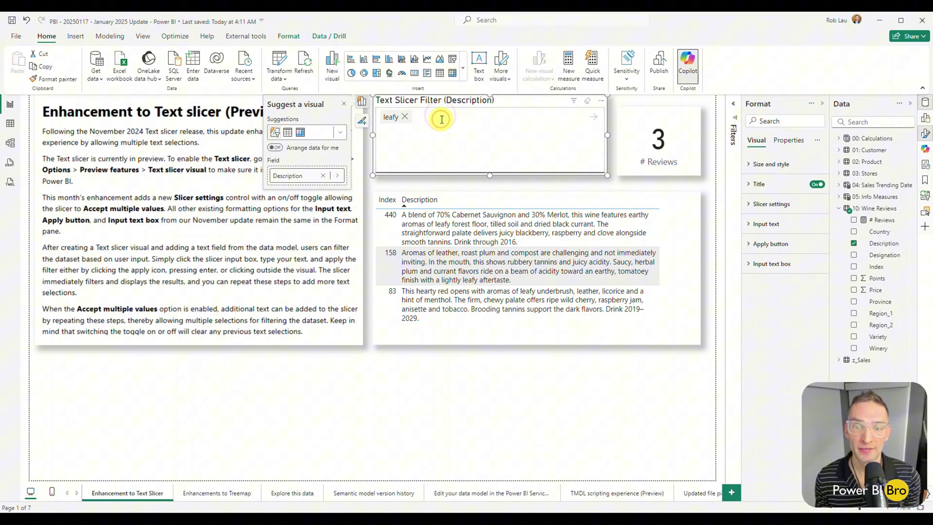
pyautogui.write('smokey')
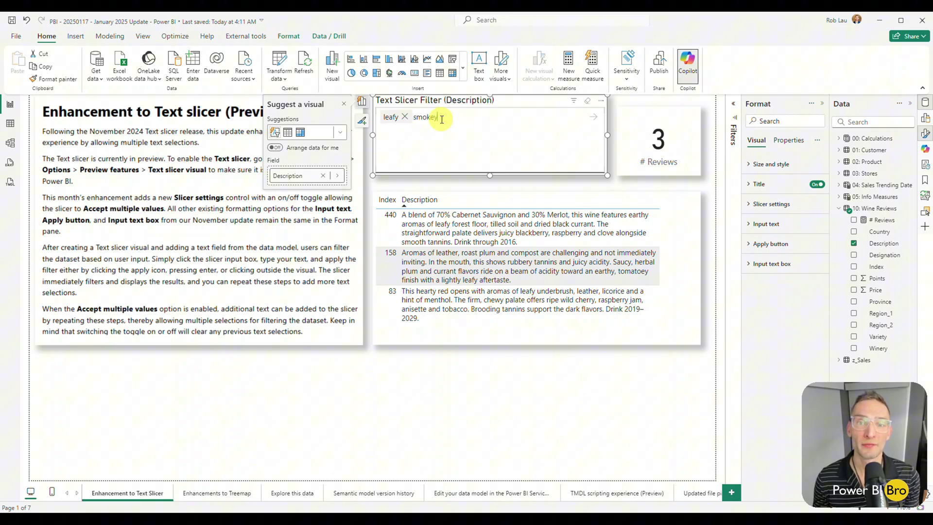
pyautogui.press('Return')
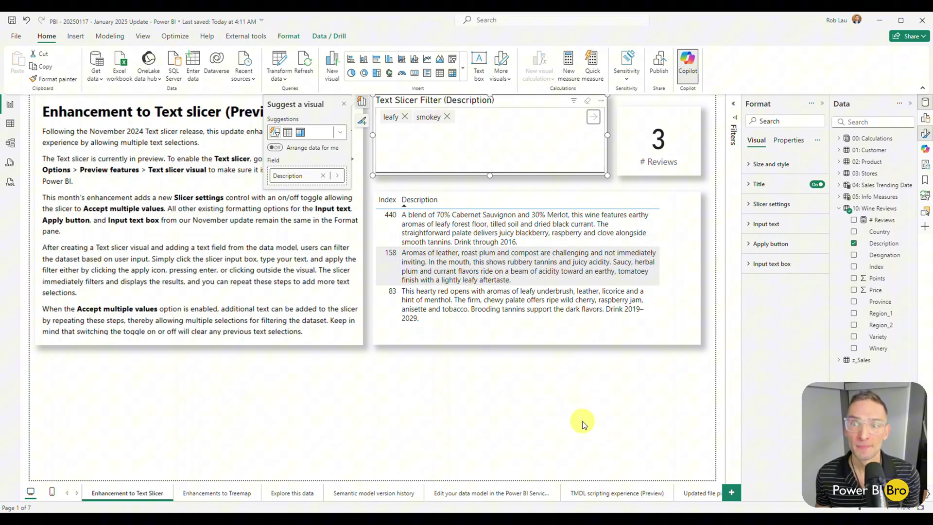
pyautogui.click(583, 421)
pyautogui.click(405, 116)
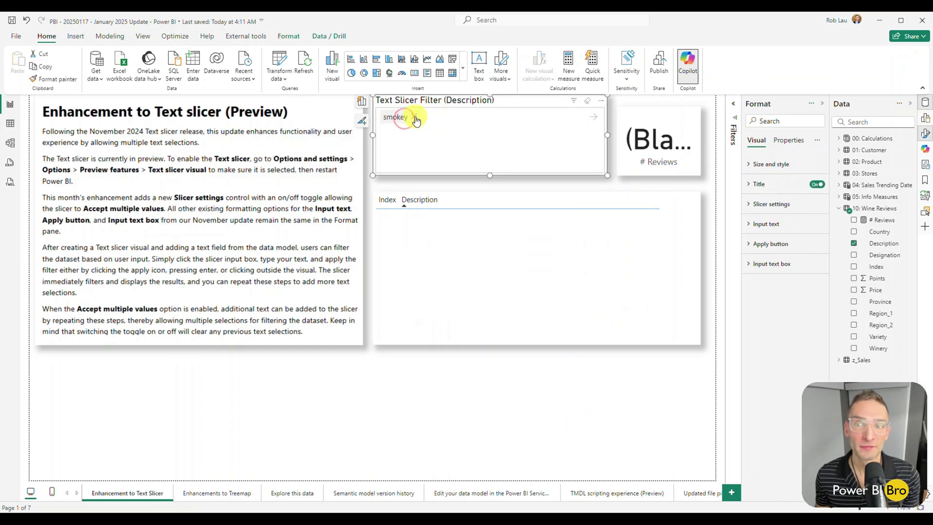
pyautogui.click(412, 117)
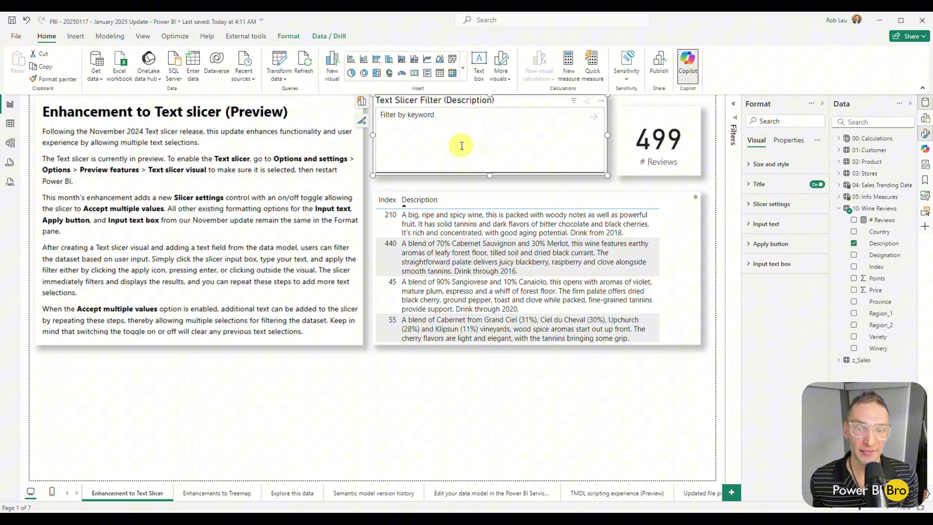
# Filter the text slicer on blend and red, narrowing the wine reviews to 215.
pyautogui.write('blend')
pyautogui.press('Return')
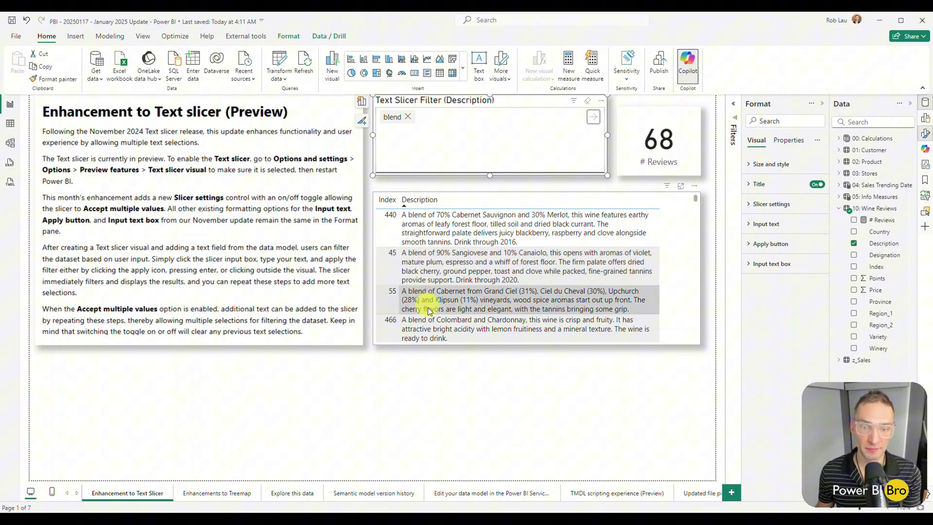
pyautogui.scroll(-5, 453, 282)
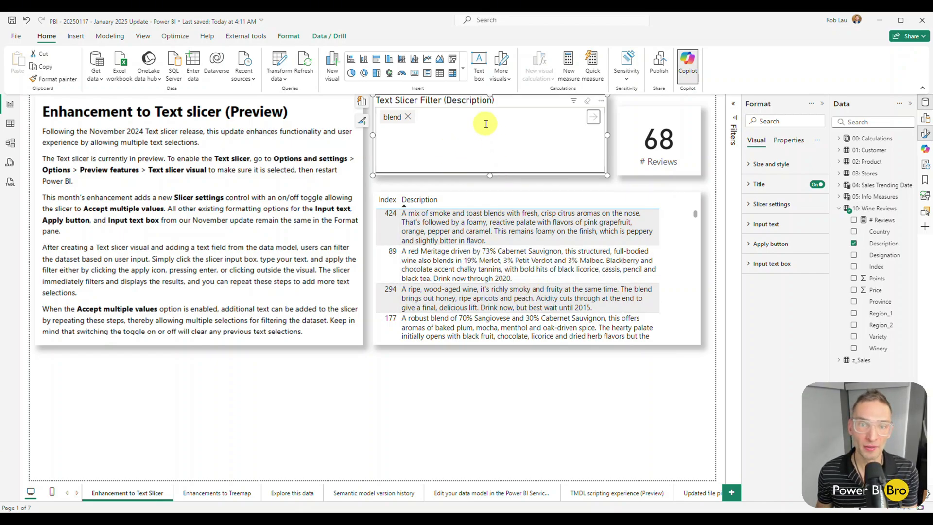
pyautogui.click(486, 124)
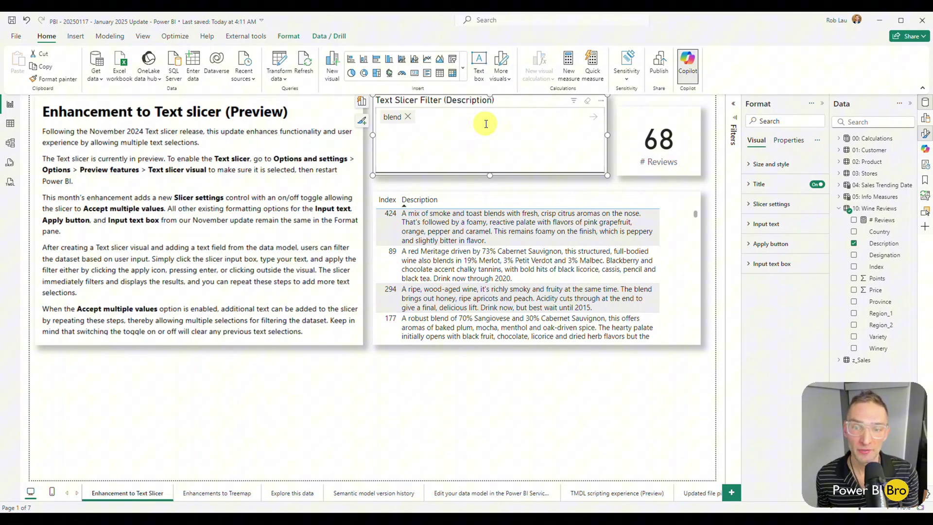
pyautogui.write('red')
pyautogui.press('Return')
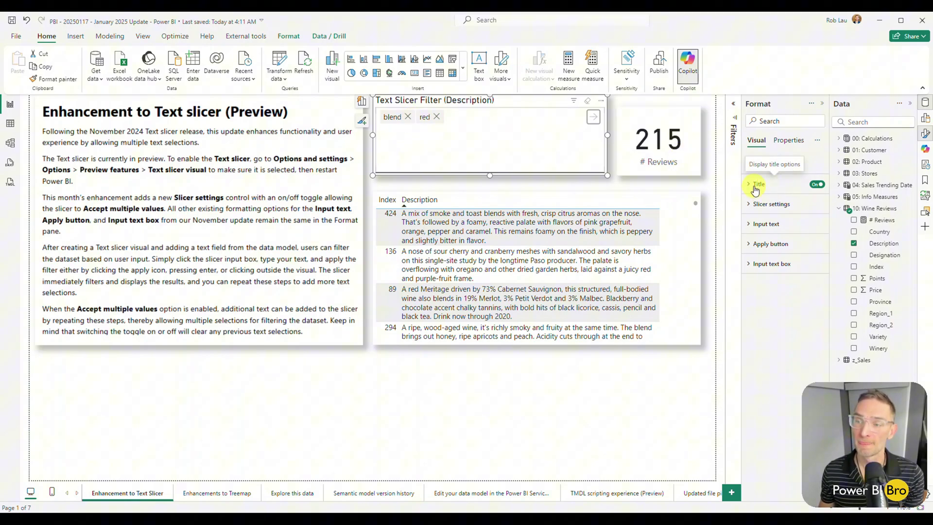
# Reveal the slicer's Accept multiple values setting, then go to the Enhancements to Treemap page.
pyautogui.click(755, 204)
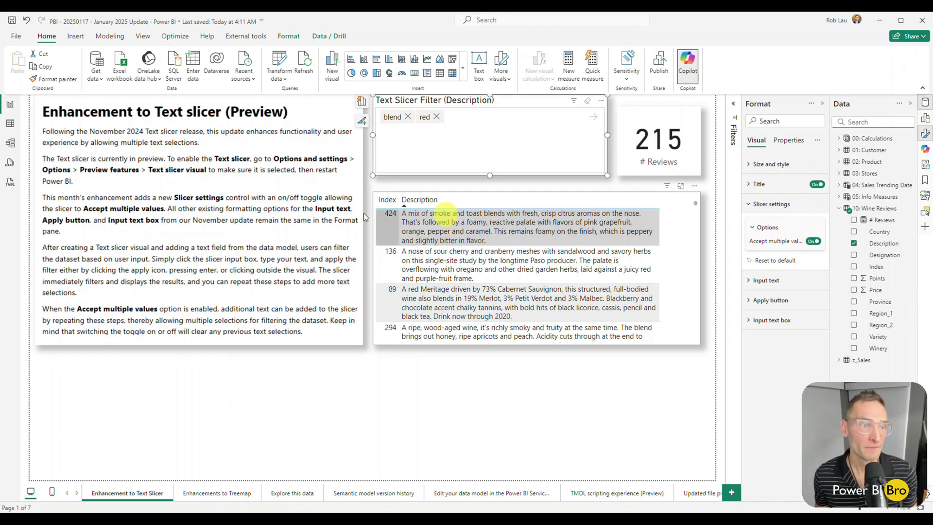
pyautogui.click(215, 495)
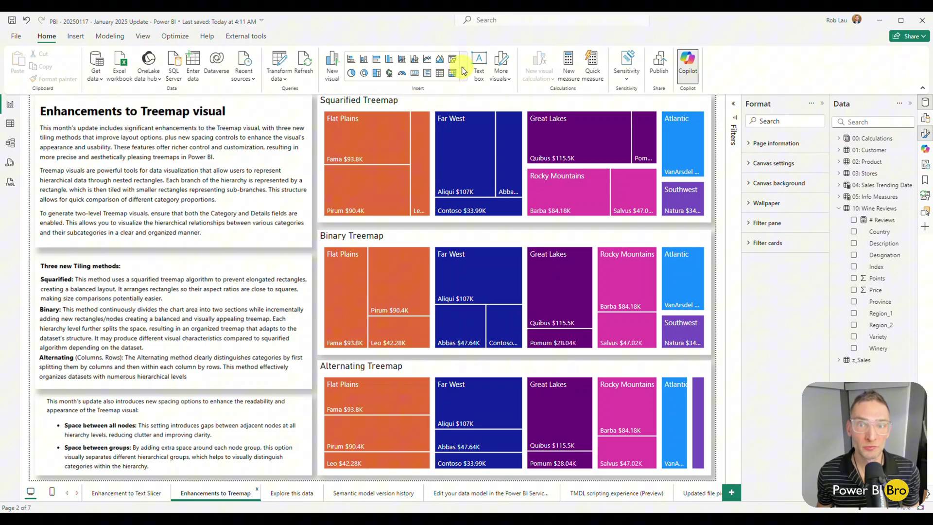
pyautogui.click(412, 104)
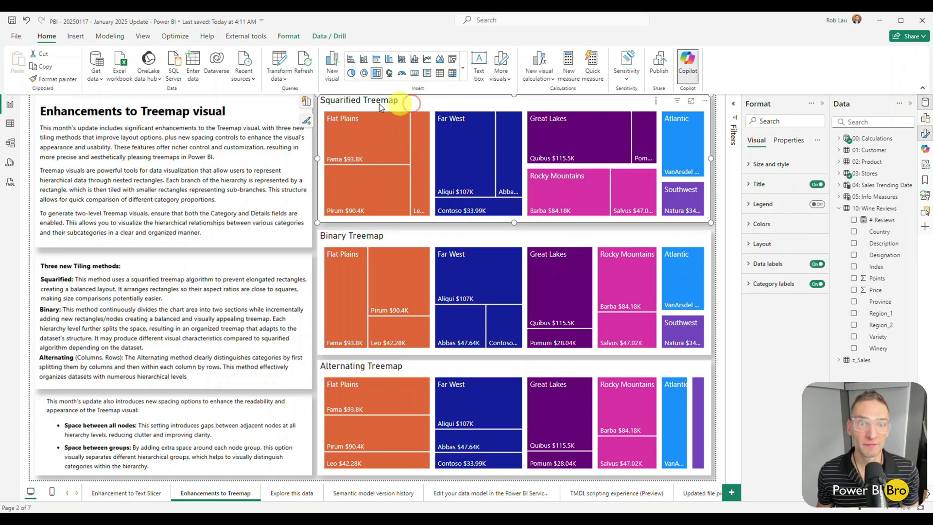
pyautogui.click(306, 101)
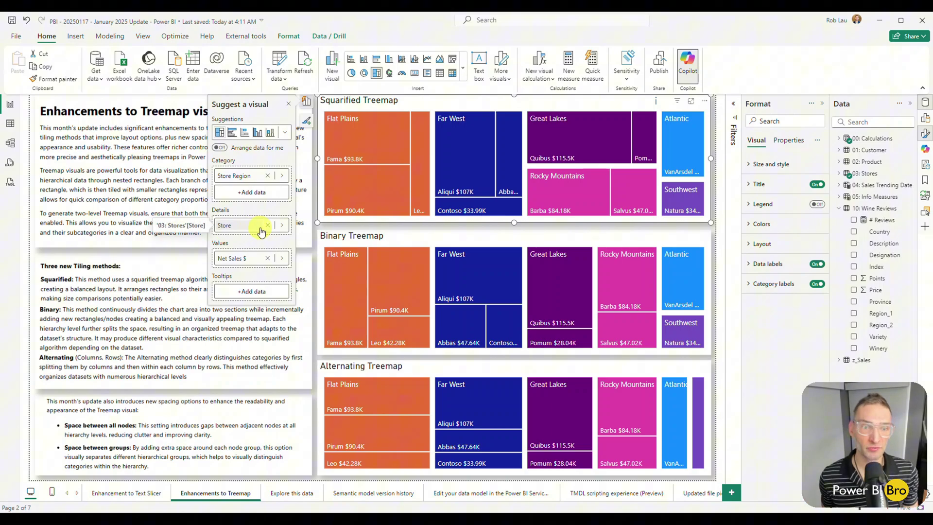
pyautogui.click(268, 175)
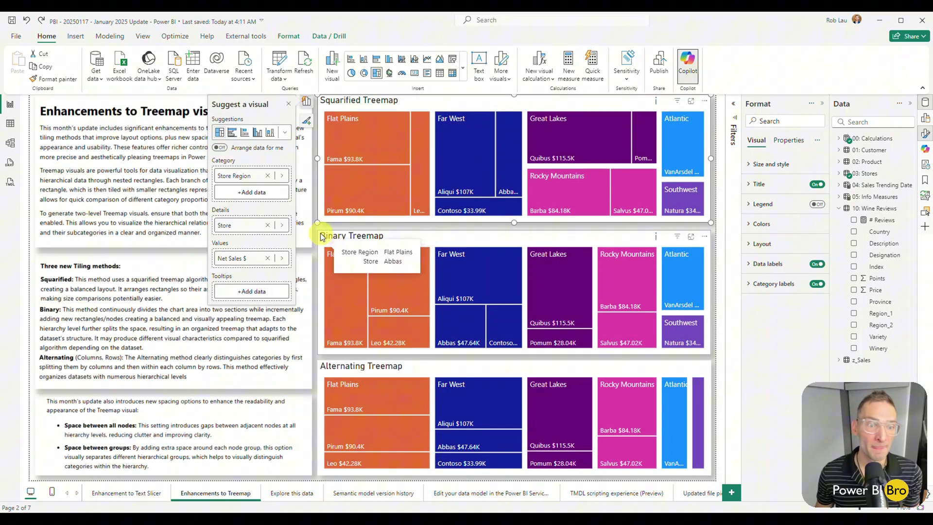
pyautogui.click(327, 228)
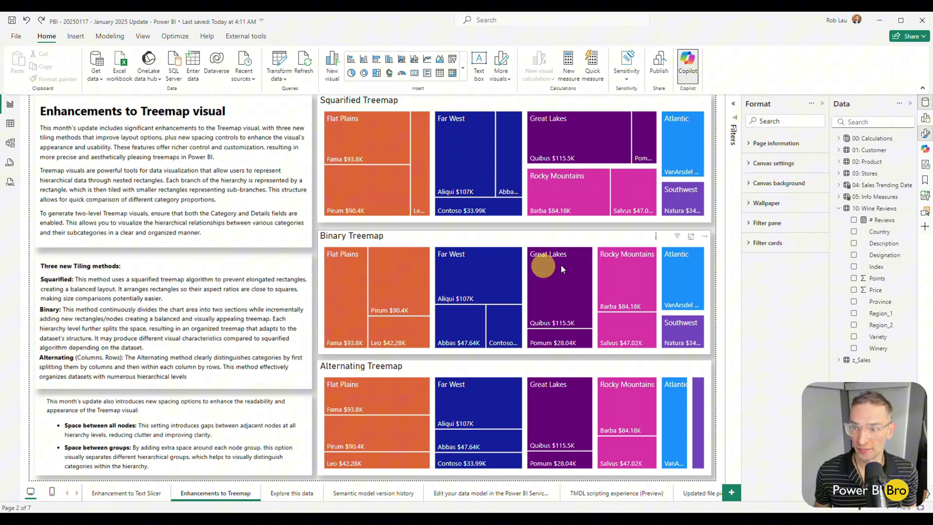
# Inspect the Squarified Treemap's layout tiling methods without changing them.
pyautogui.click(435, 101)
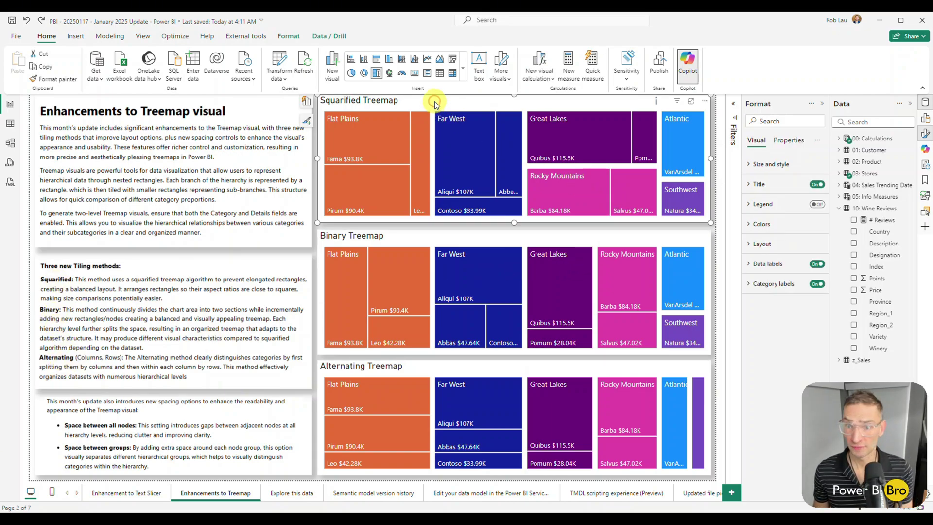
pyautogui.moveTo(470, 146)
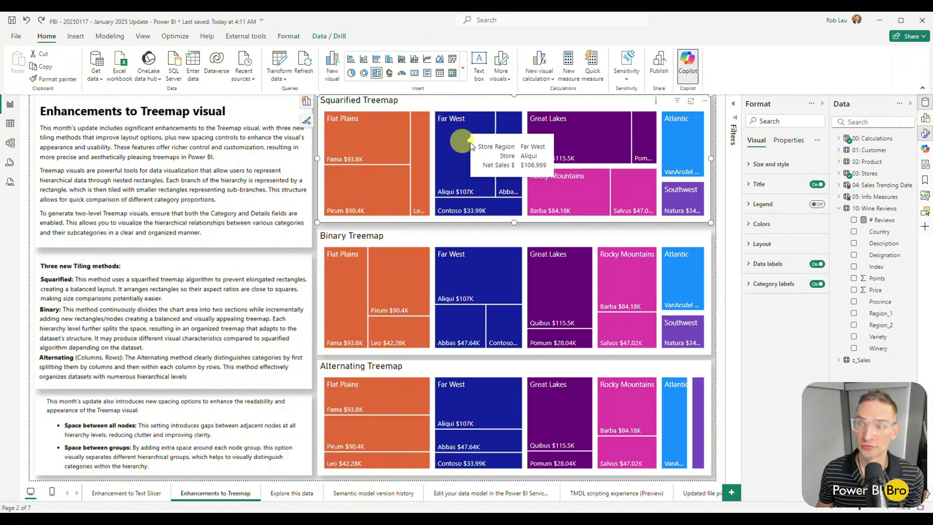
pyautogui.click(748, 245)
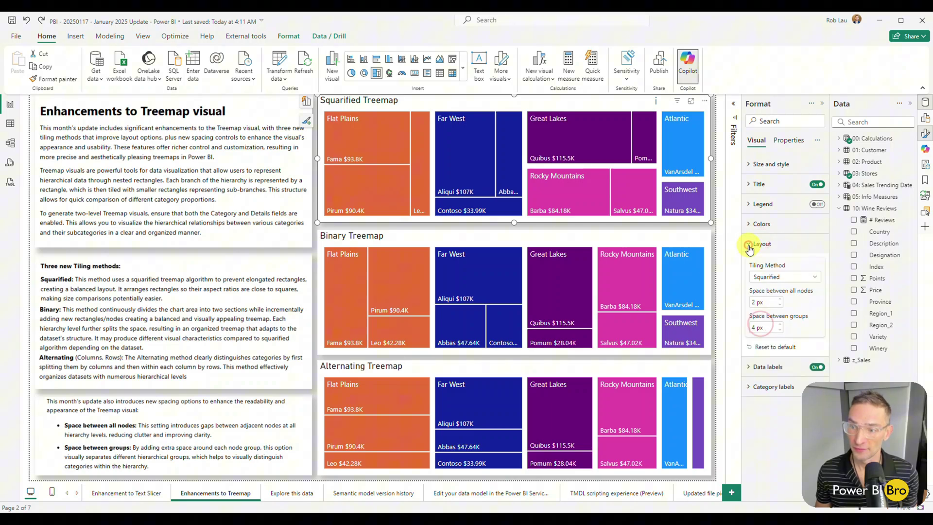
pyautogui.click(782, 277)
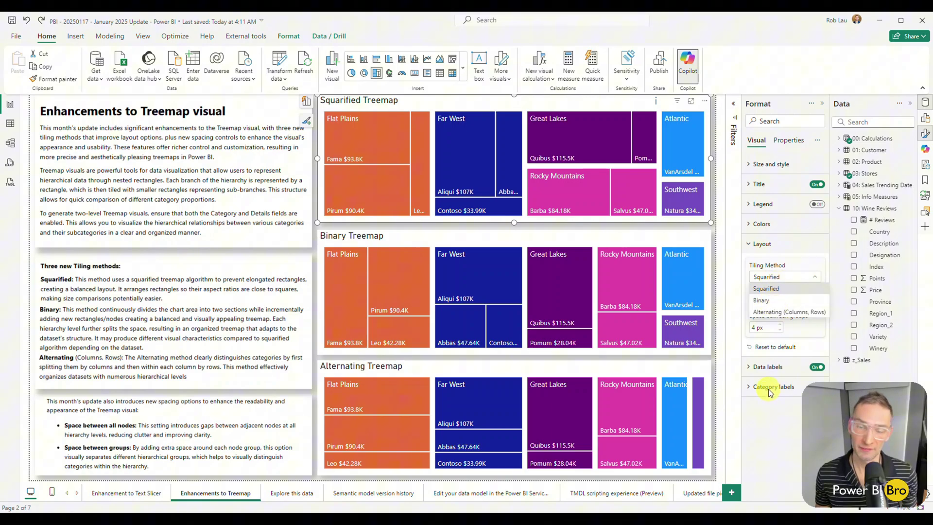
pyautogui.click(768, 428)
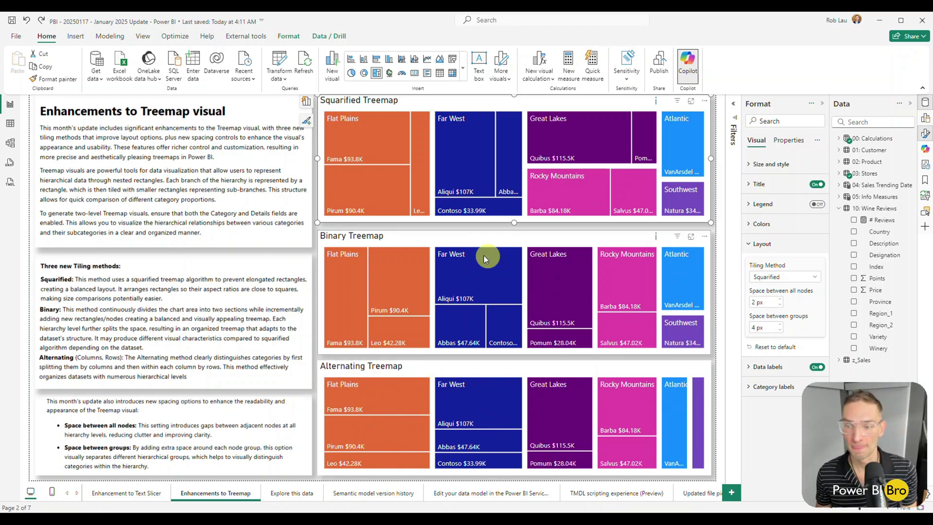
# Raise the Alternating Treemap's space between groups to 10 px, then lower it back to 4 px.
pyautogui.click(379, 366)
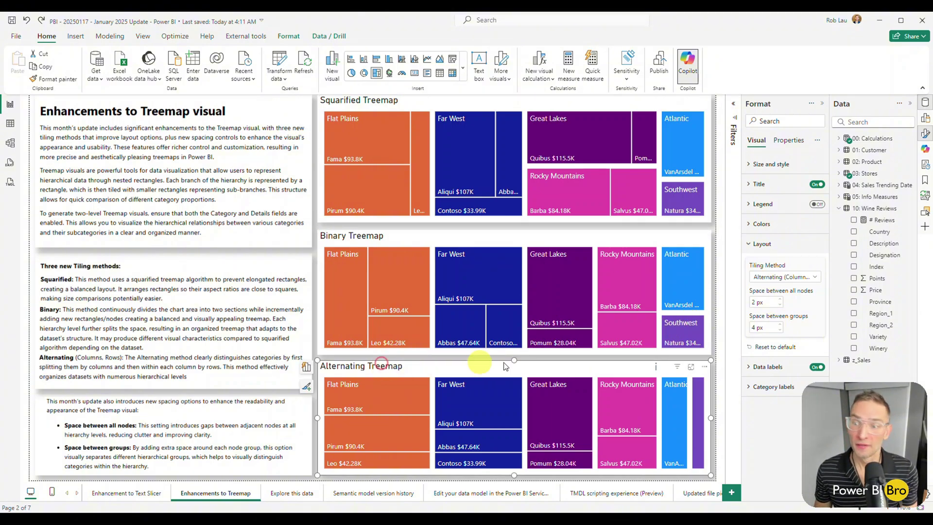
pyautogui.click(781, 325)
pyautogui.click(780, 325)
pyautogui.click(780, 325)
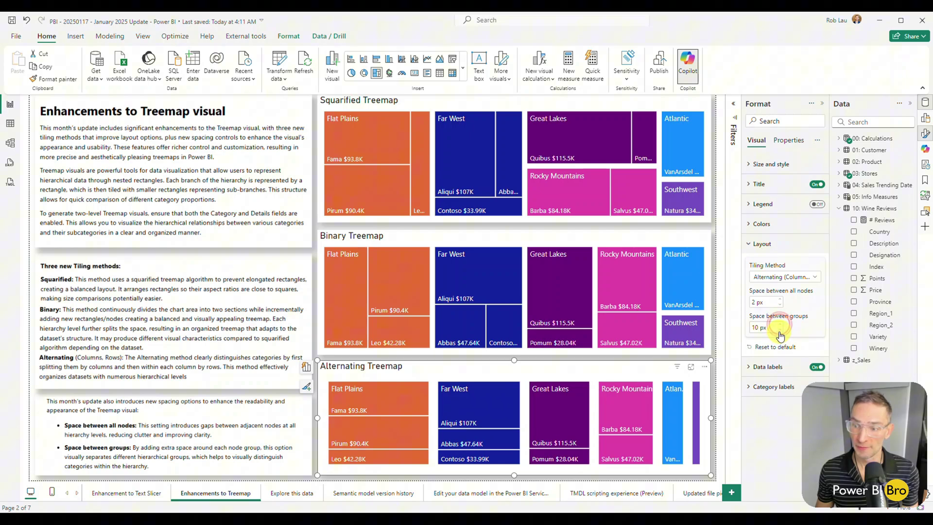
pyautogui.click(780, 330)
pyautogui.click(780, 330)
pyautogui.click(780, 330)
pyautogui.click(780, 330)
pyautogui.click(780, 330)
pyautogui.click(779, 330)
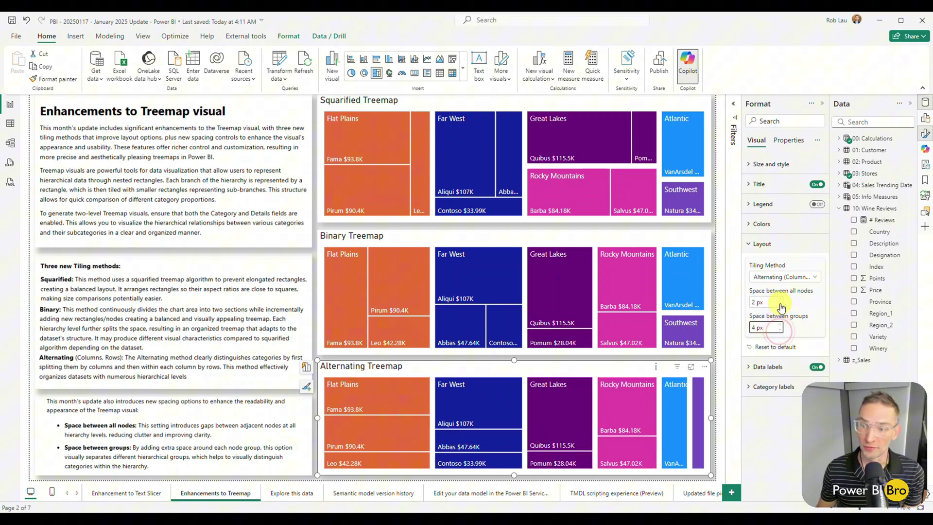
pyautogui.click(781, 305)
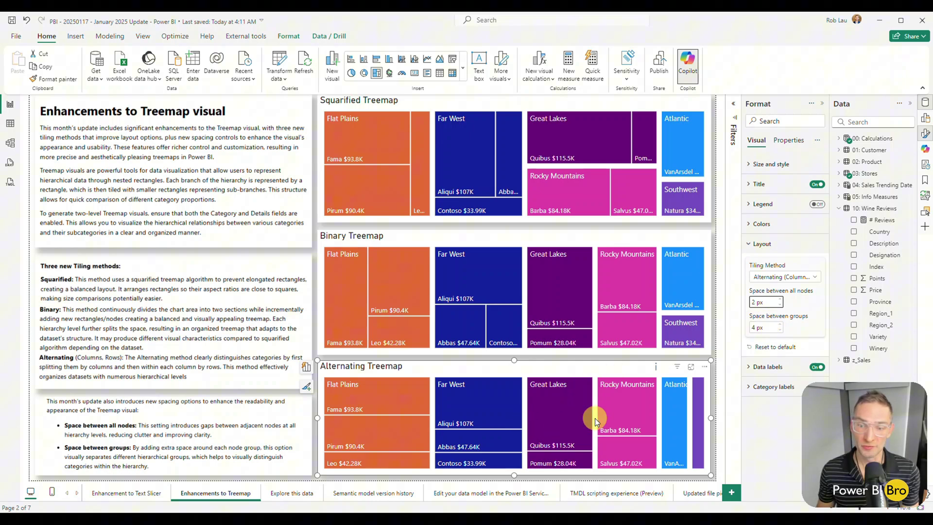
pyautogui.click(790, 277)
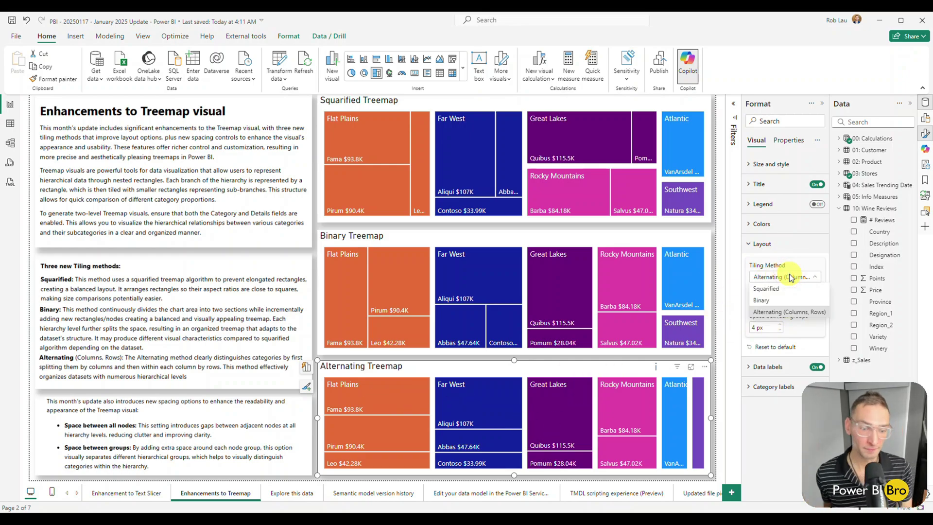
pyautogui.press('Escape')
# On the Explore this data page, stretch the Net Sales $ line chart's top and bottom edges.
pyautogui.click(293, 494)
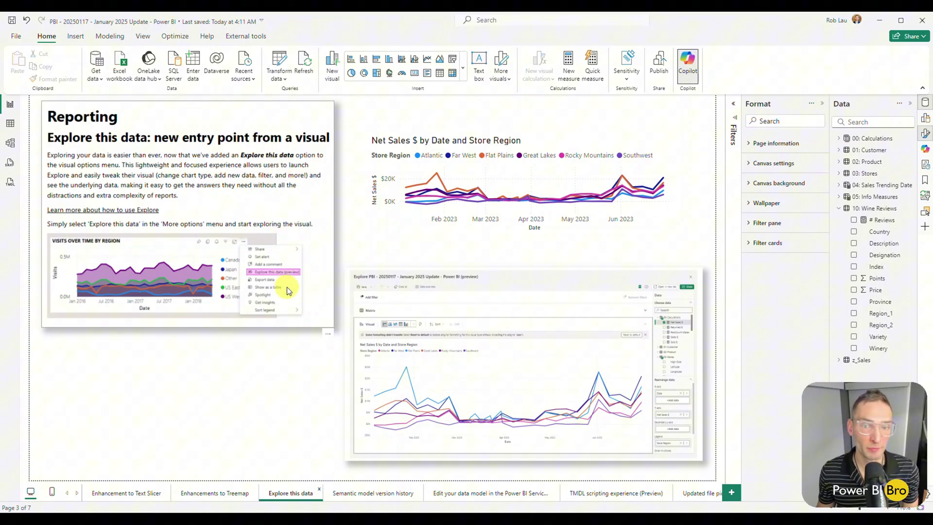
pyautogui.click(404, 227)
pyautogui.moveTo(524, 135); pyautogui.dragTo(524, 112)
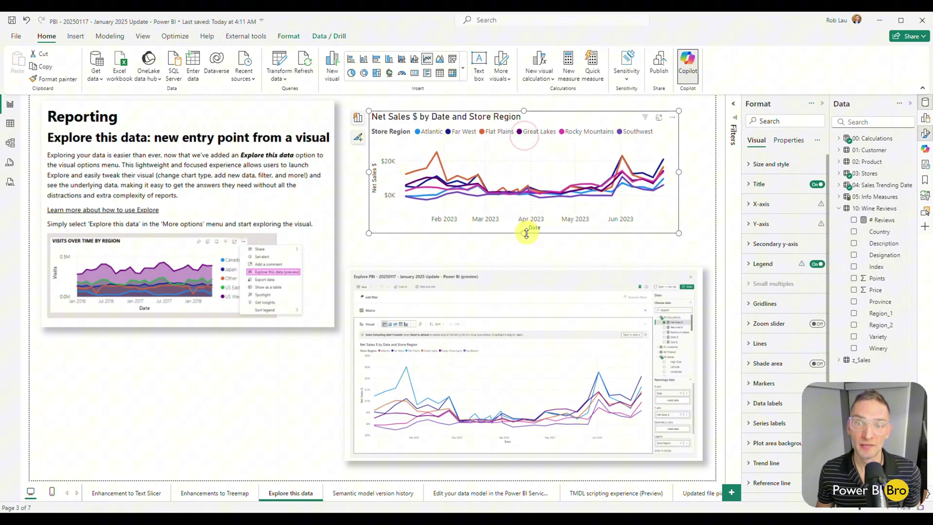
pyautogui.moveTo(526, 234); pyautogui.dragTo(525, 257)
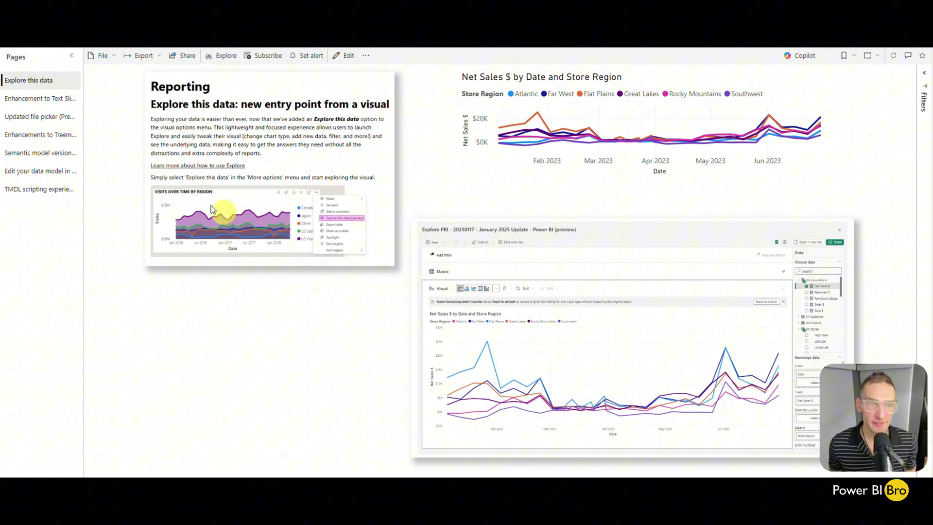
pyautogui.click(37, 101)
pyautogui.click(37, 117)
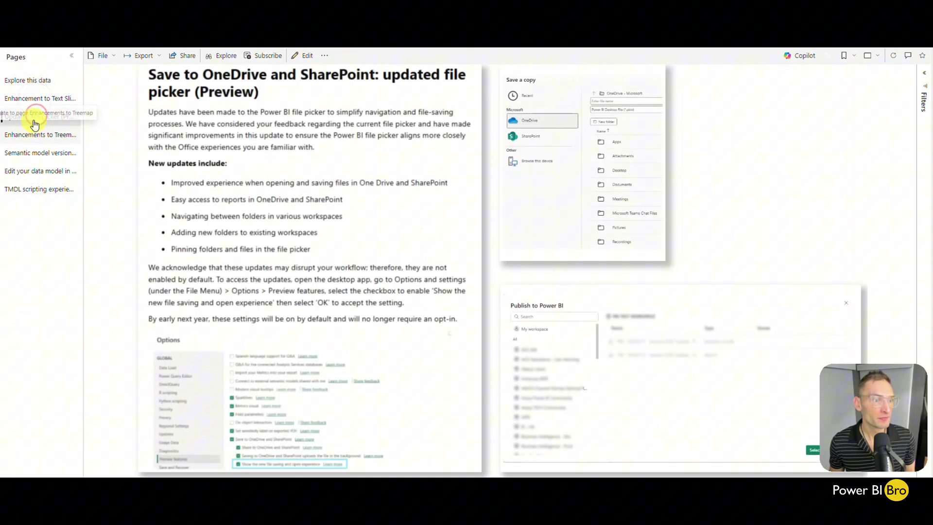
pyautogui.click(27, 98)
pyautogui.click(19, 81)
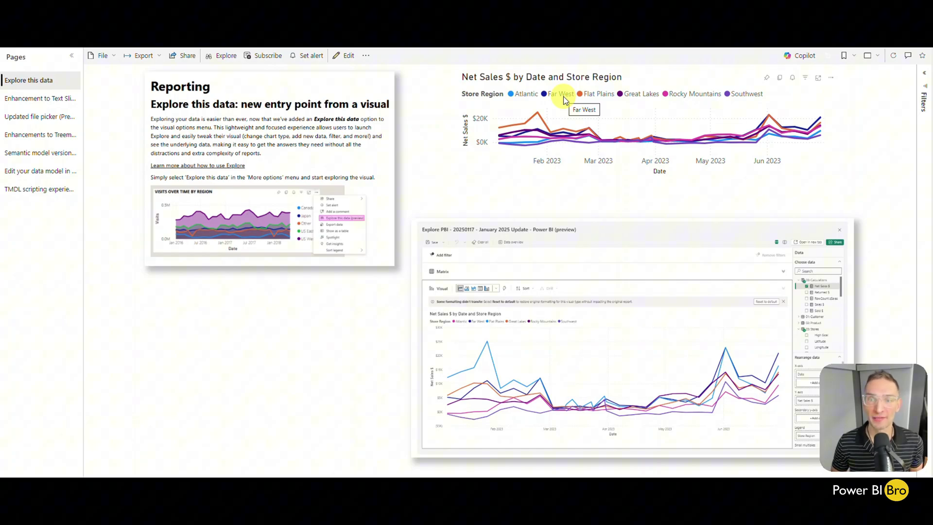
# Open the Net Sales $ by Date and Store Region chart in Explore this data (preview).
pyautogui.click(831, 77)
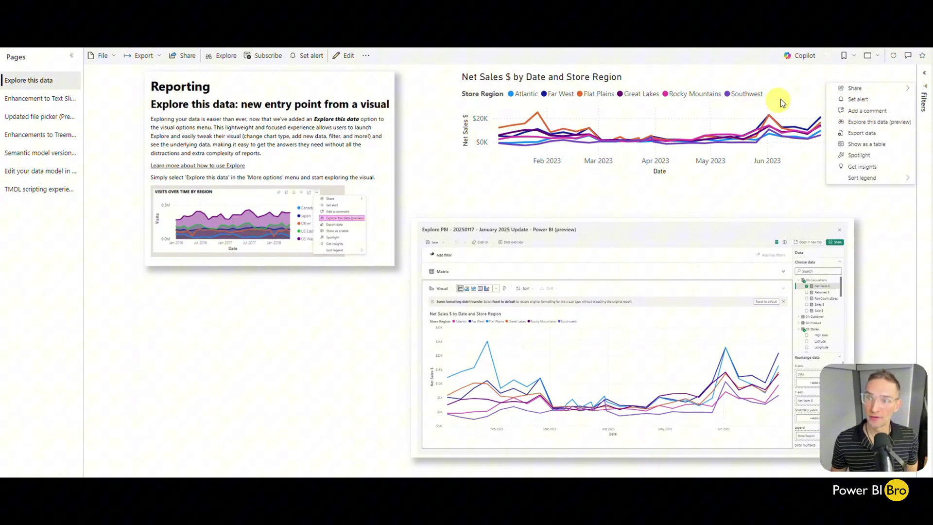
pyautogui.click(866, 125)
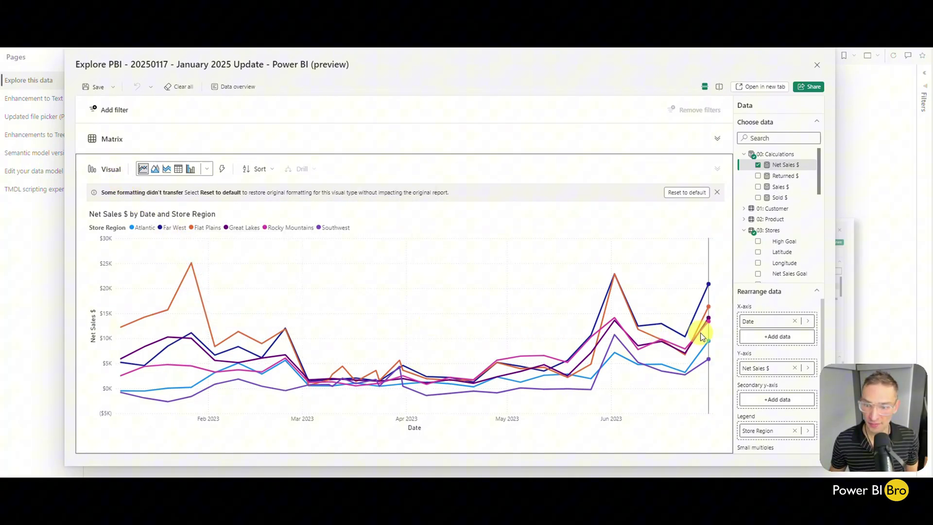
# Expand the Net Sales $ matrix by Date and store region, discarding a trial empty filter.
pyautogui.click(105, 140)
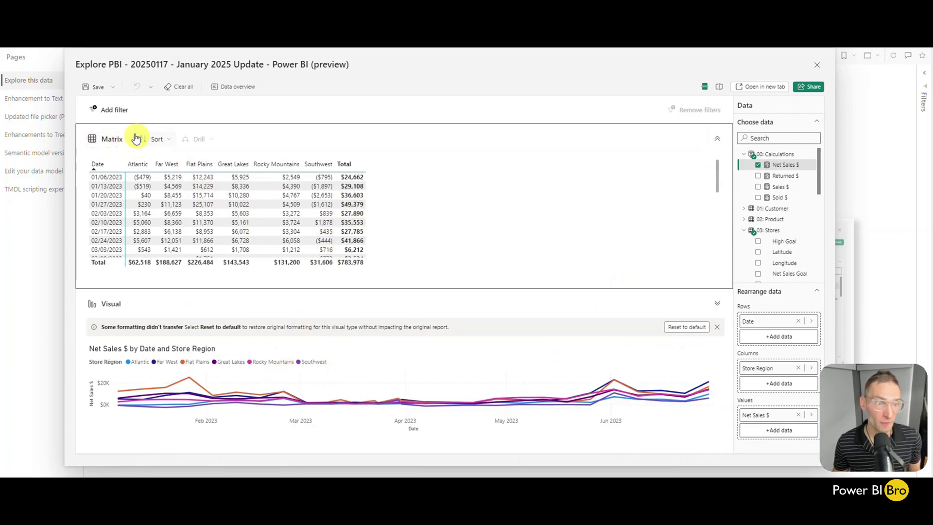
pyautogui.click(127, 114)
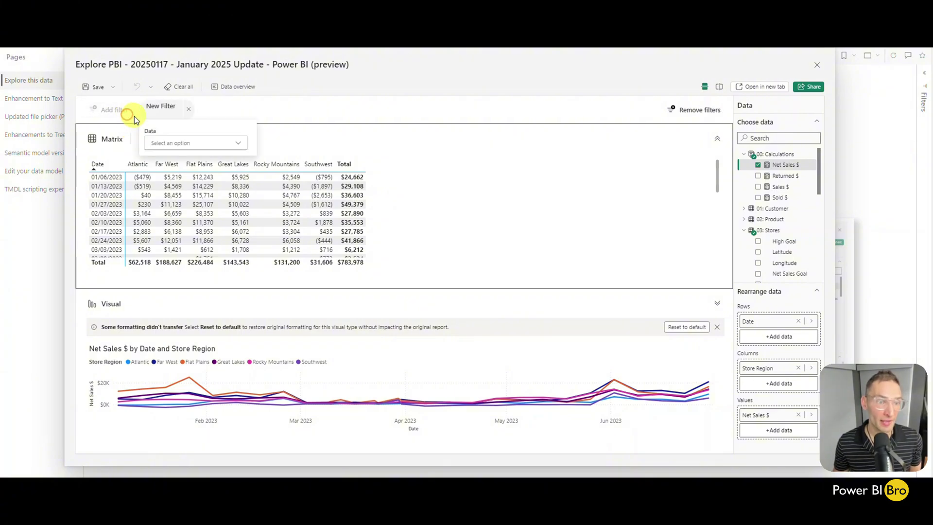
pyautogui.click(235, 143)
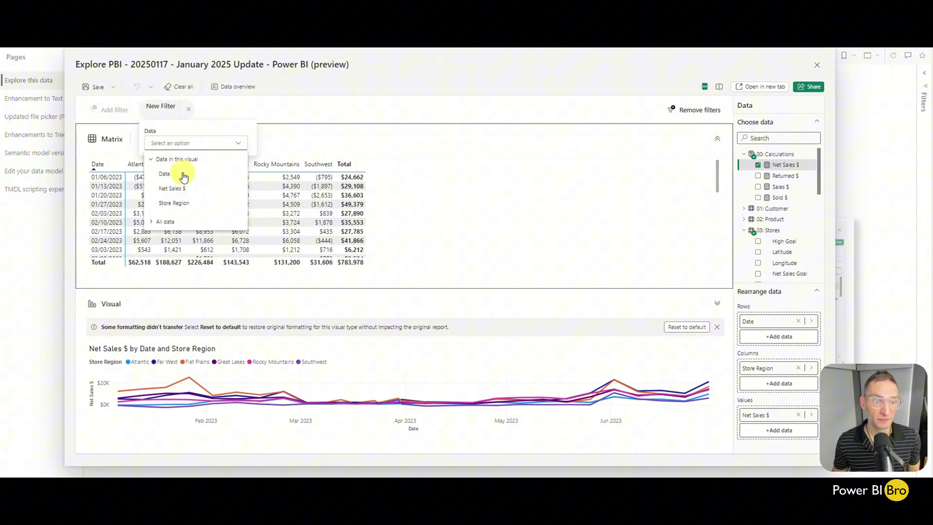
pyautogui.click(396, 132)
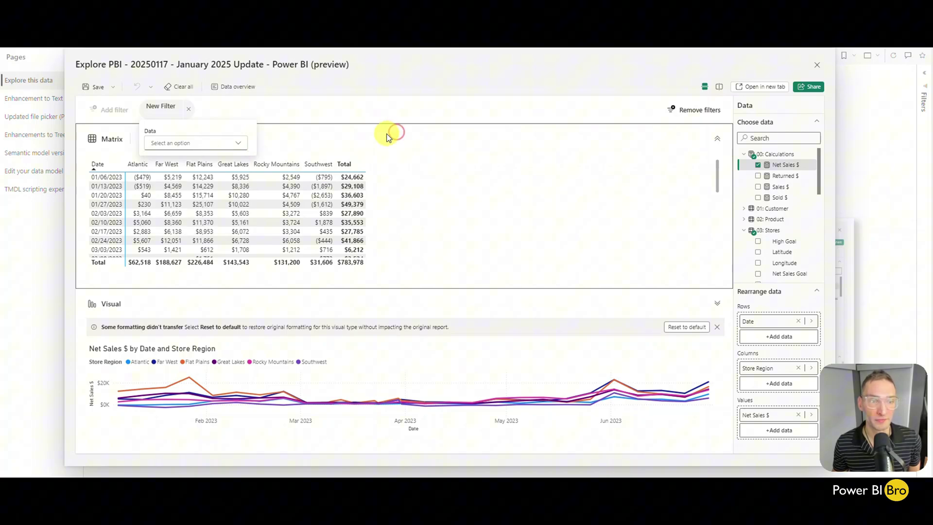
pyautogui.click(189, 110)
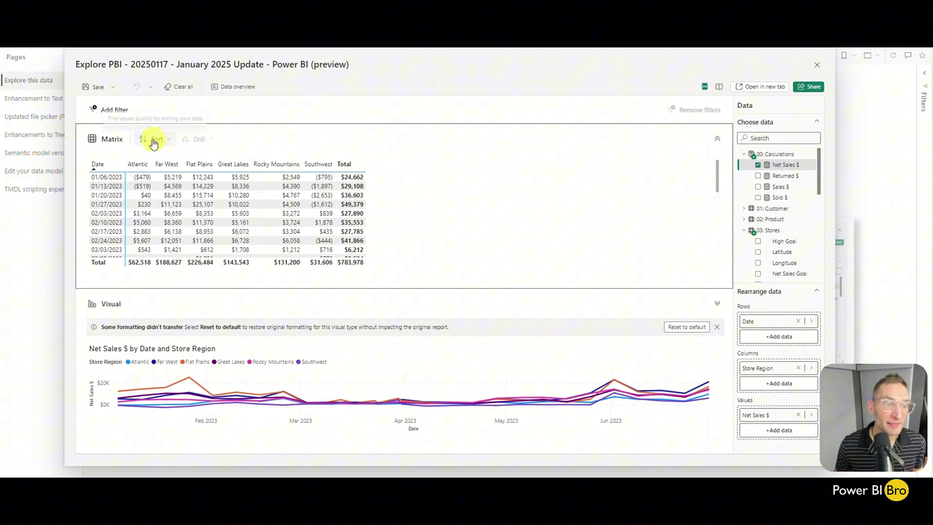
pyautogui.click(112, 138)
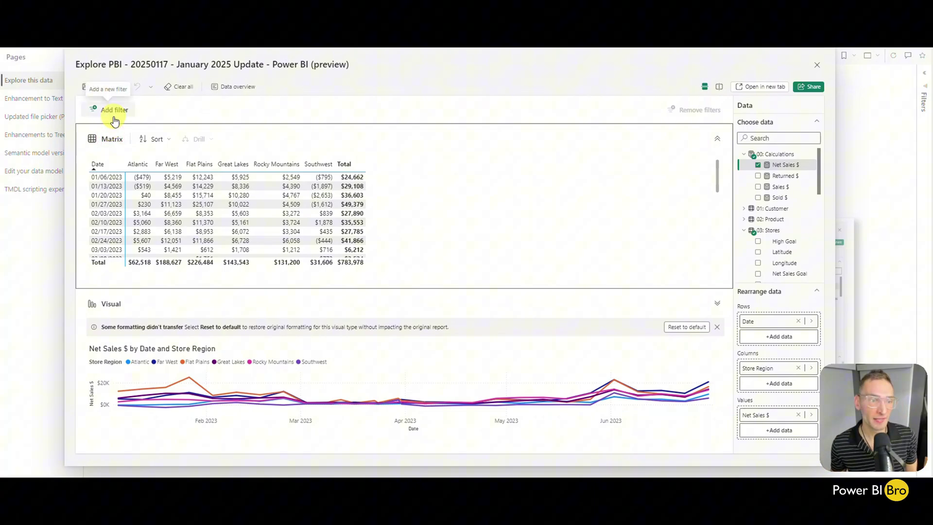
# Make the explored chart a stacked area chart with High Goal small multiples, Latitude and Longitude.
pyautogui.click(101, 150)
pyautogui.click(103, 303)
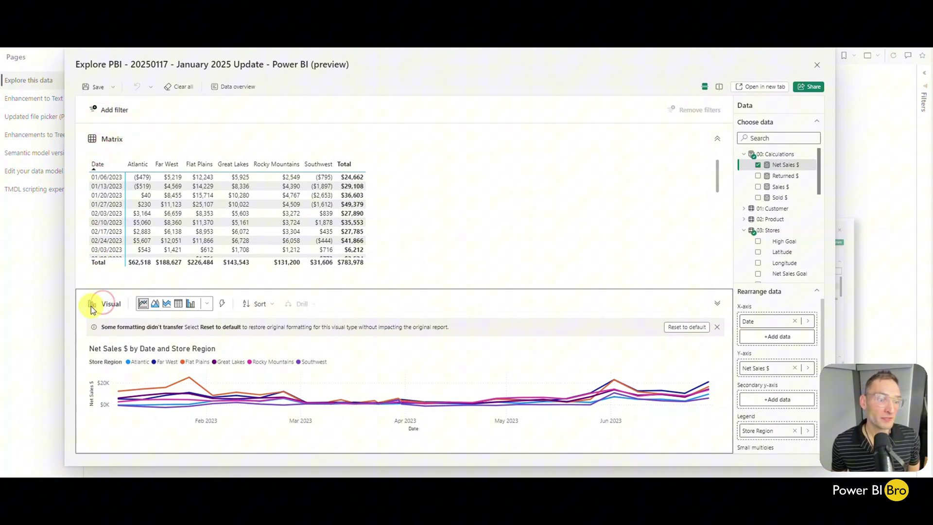
pyautogui.click(167, 305)
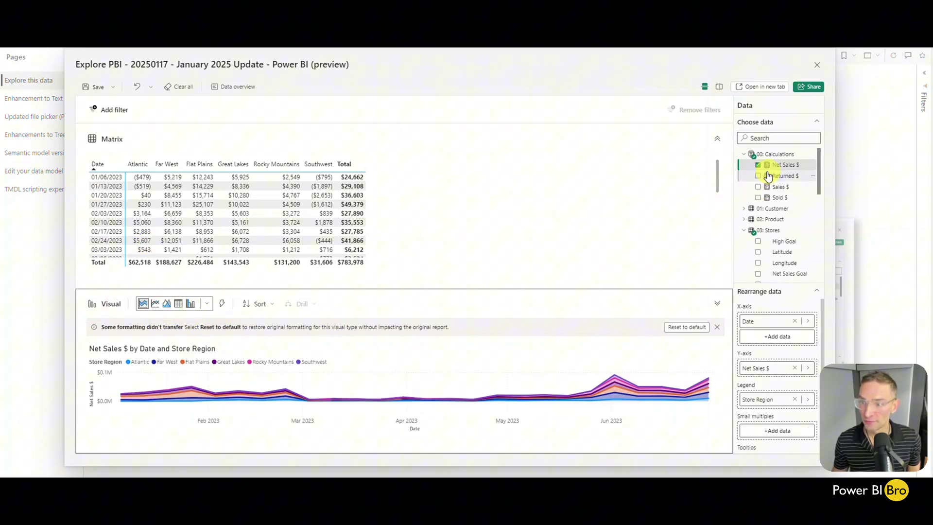
pyautogui.scroll(-3, 783, 233)
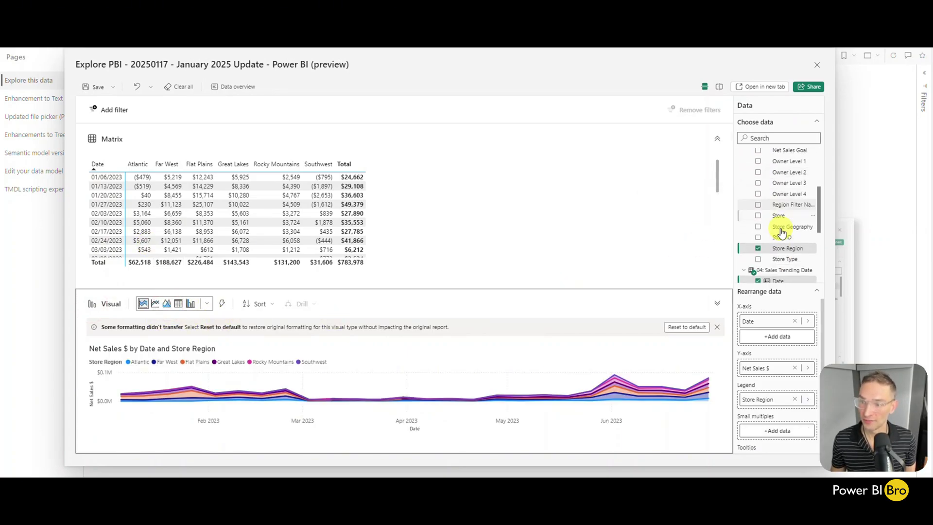
pyautogui.scroll(-2, 782, 233)
pyautogui.scroll(5, 780, 230)
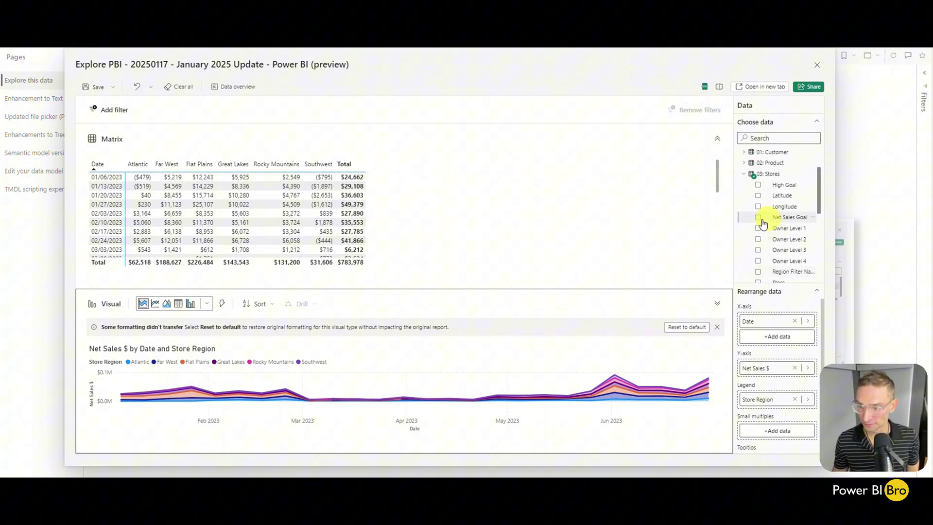
pyautogui.click(758, 185)
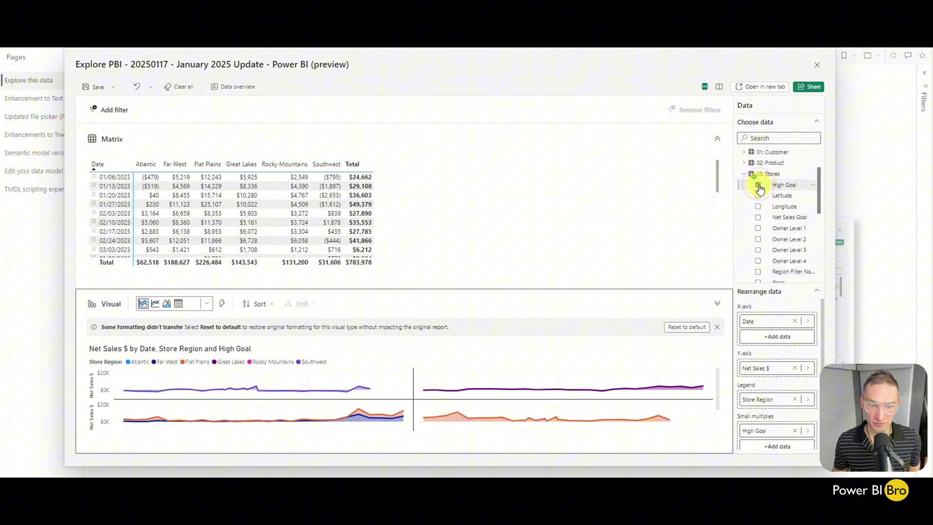
pyautogui.click(759, 196)
pyautogui.click(758, 206)
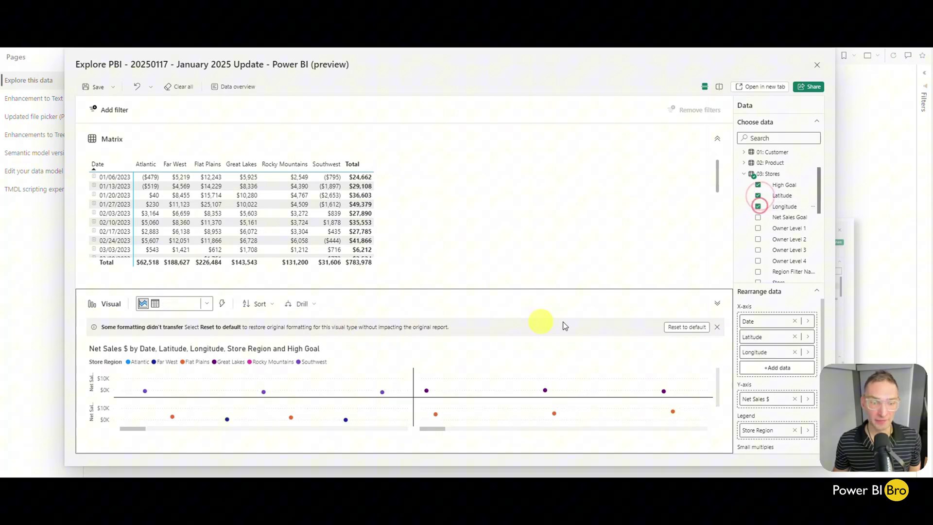
pyautogui.scroll(-2, 384, 395)
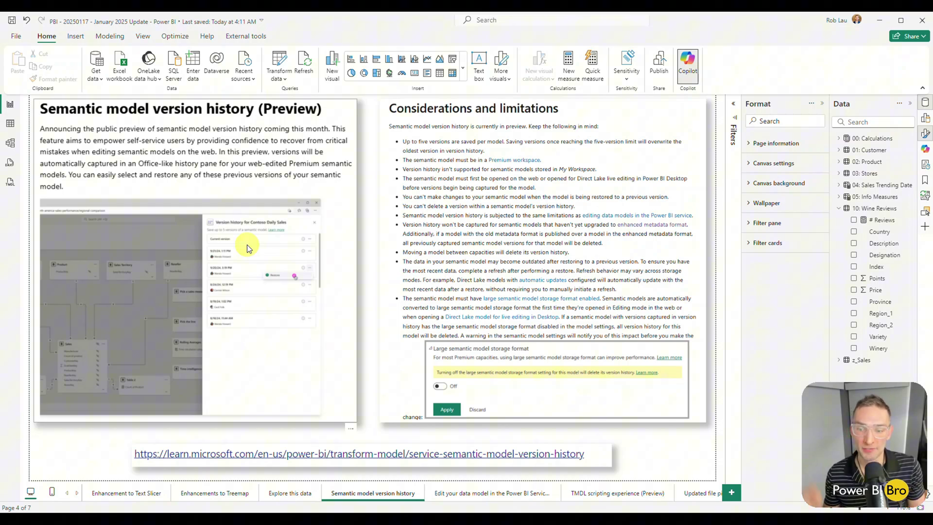
# Go to the 'Edit your data model in the Power BI Service' report page.
pyautogui.click(496, 493)
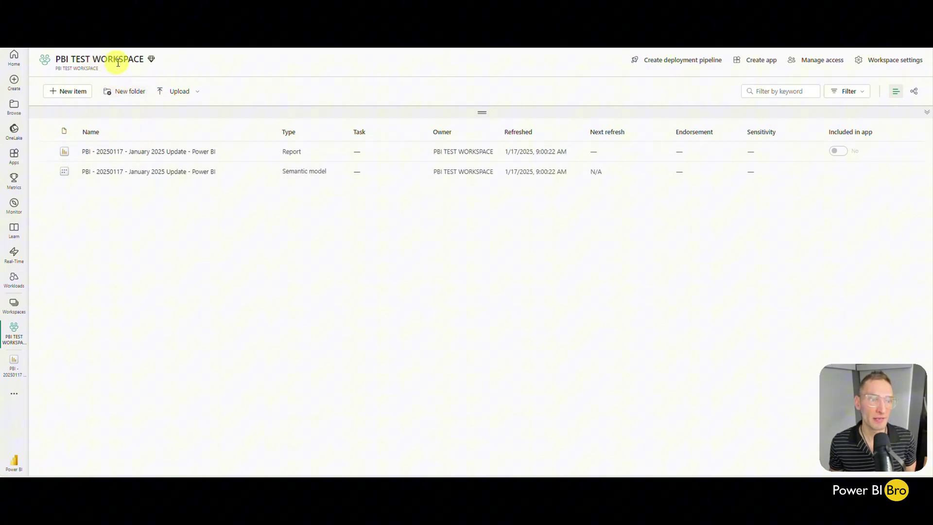
# Open the data model of the January 2025 Update semantic model for editing from its More options menu.
pyautogui.click(266, 172)
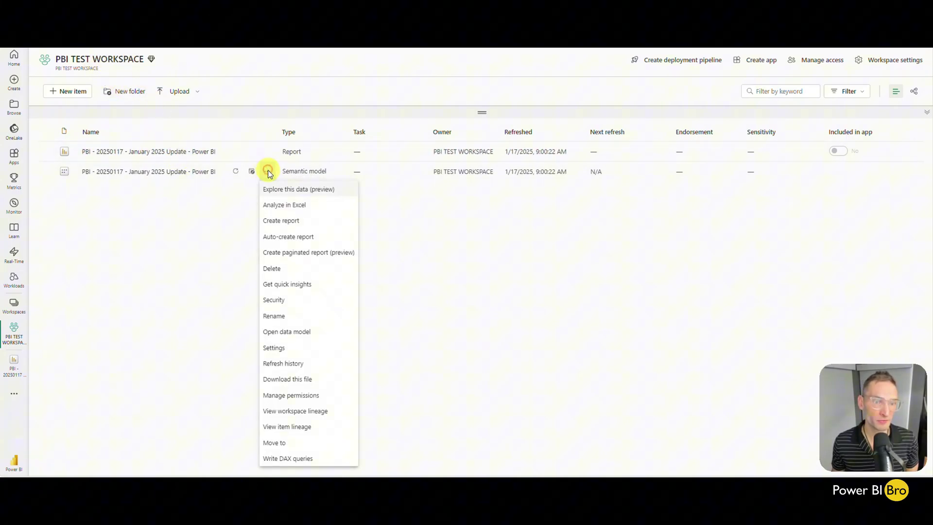
pyautogui.click(291, 330)
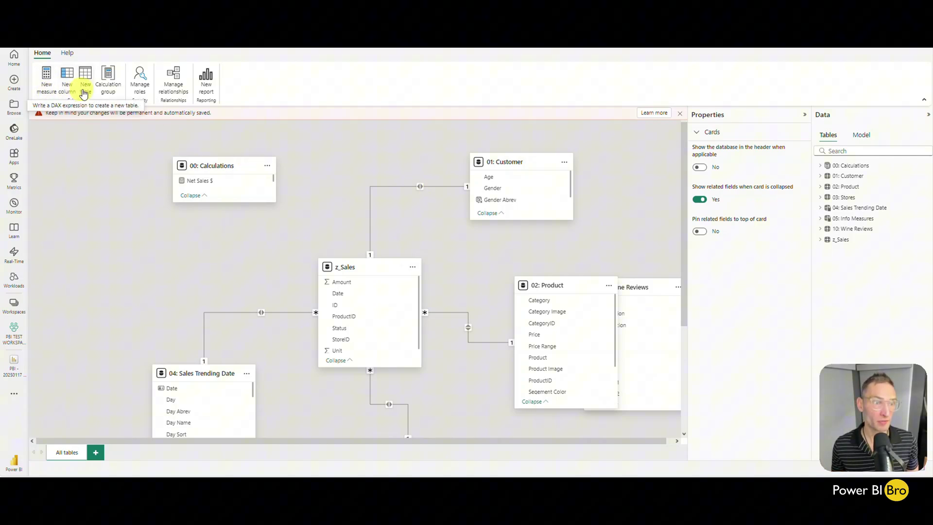
# Expand 00: Calculations and review the Net Sales $, Returned $, Sales $ and Sold $ formulas.
pyautogui.click(829, 166)
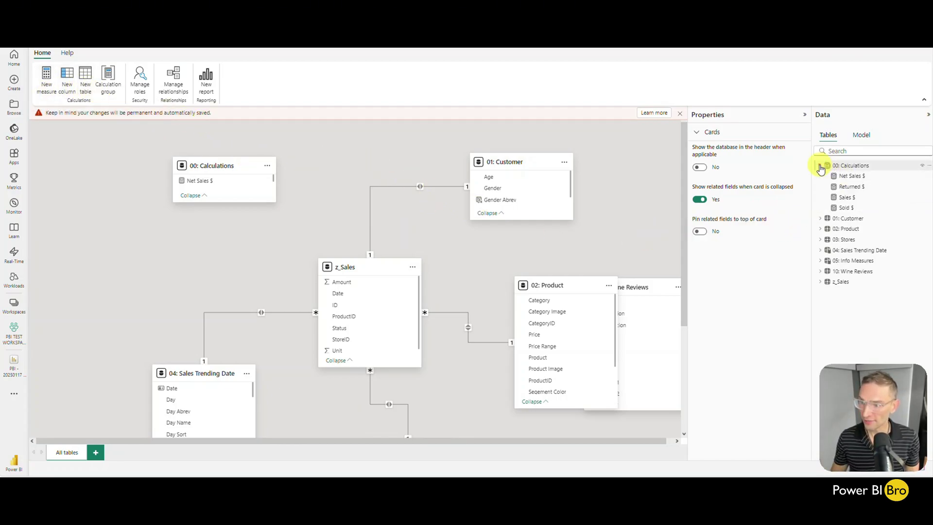
pyautogui.click(843, 176)
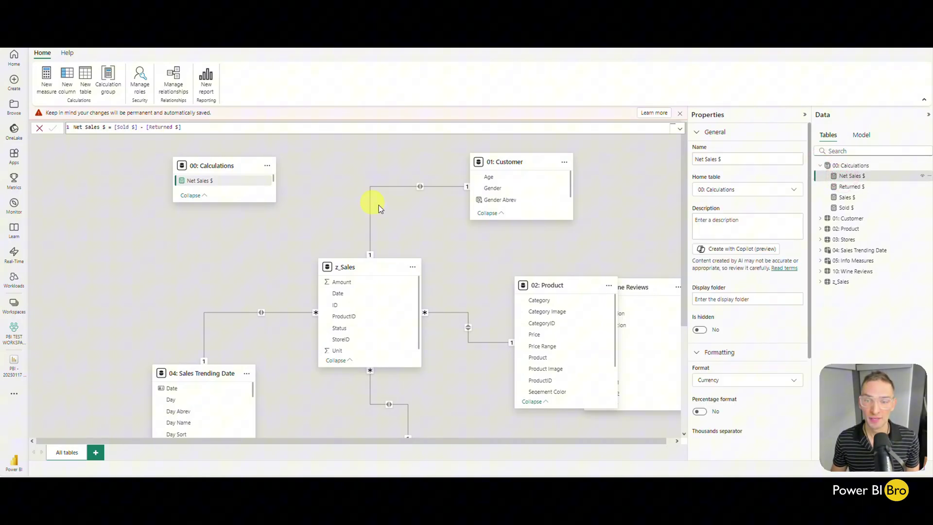
pyautogui.click(850, 187)
pyautogui.click(850, 198)
pyautogui.click(850, 208)
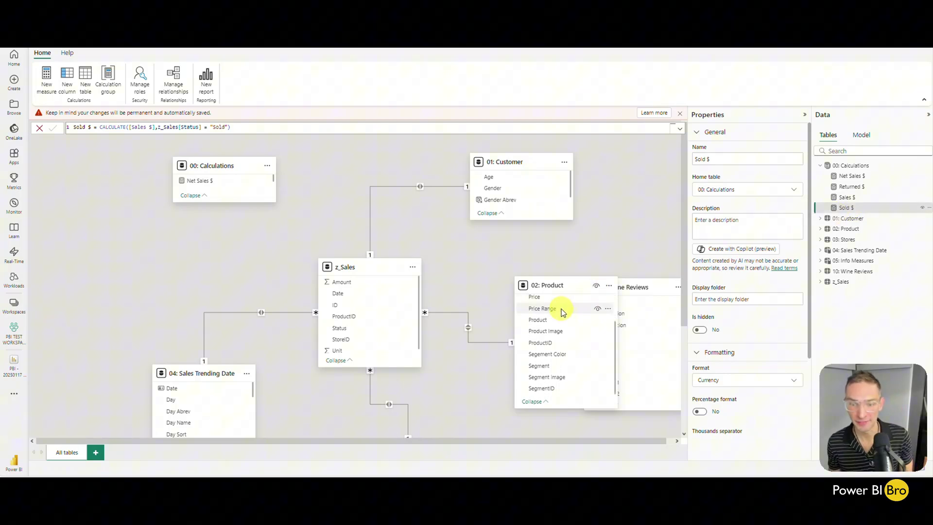
pyautogui.scroll(-3, 462, 281)
pyautogui.scroll(2, 480, 289)
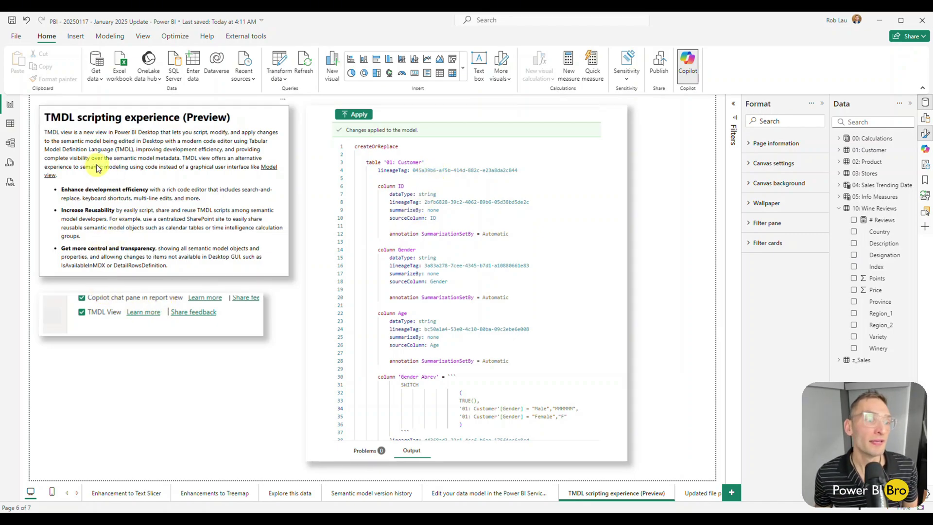
# Switch to TMDL view, start the editor with Try it now, and dismiss the quick edits tip.
pyautogui.click(10, 189)
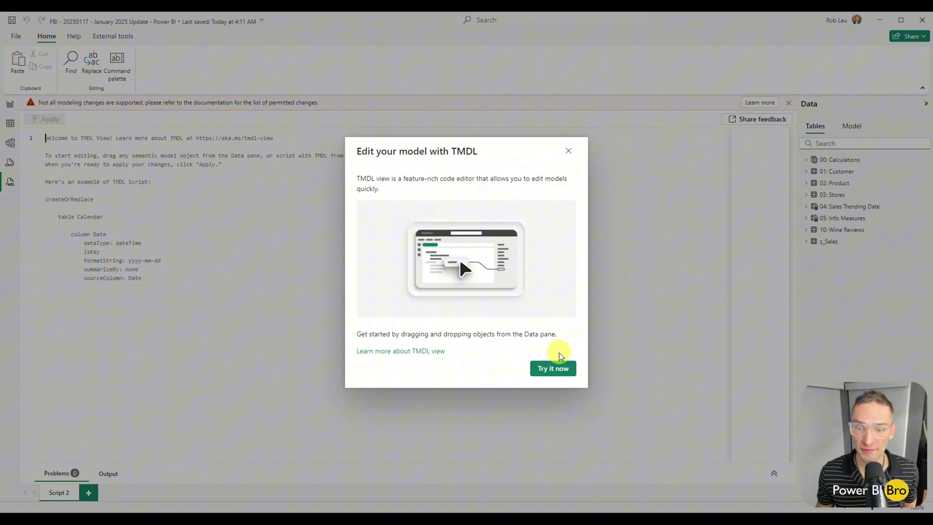
pyautogui.click(557, 368)
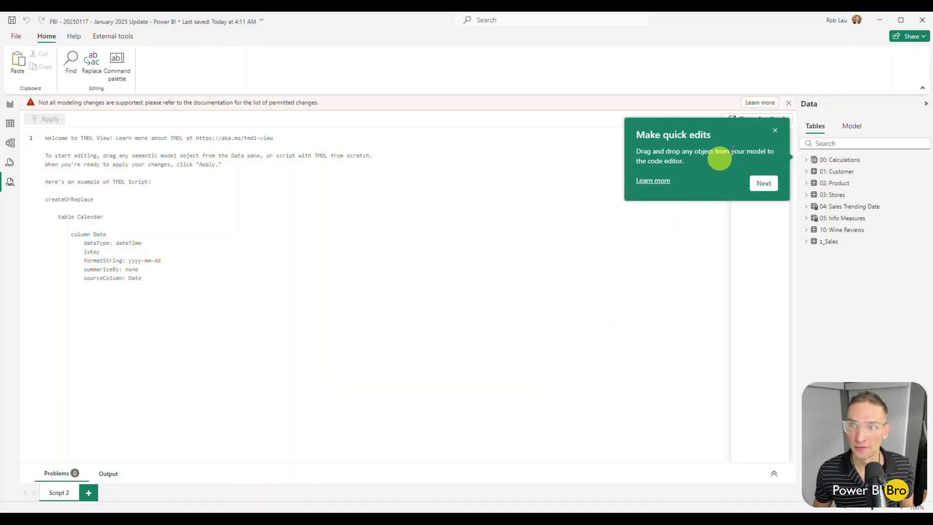
pyautogui.click(775, 130)
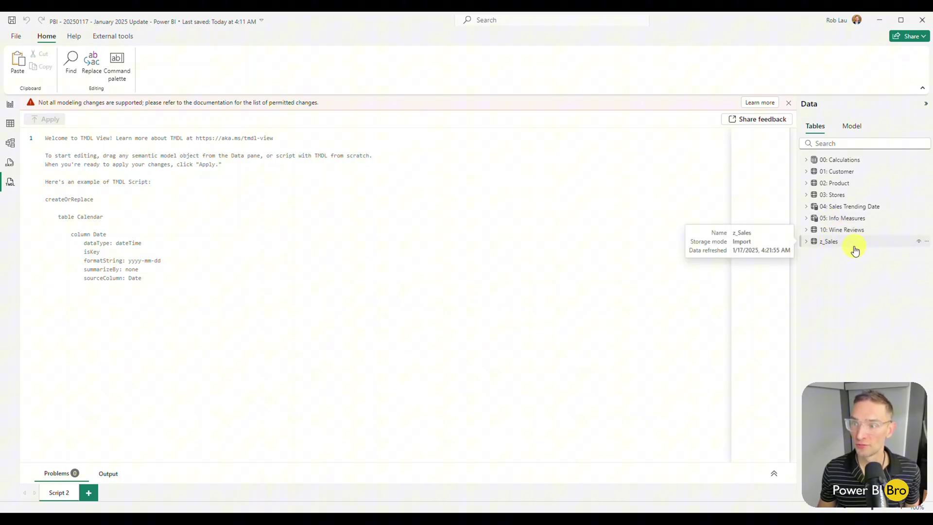
# Script 04: Sales Trending Date into the editor and browse it, then script 00: Calculations into Script 1.
pyautogui.moveTo(845, 206); pyautogui.dragTo(386, 267)
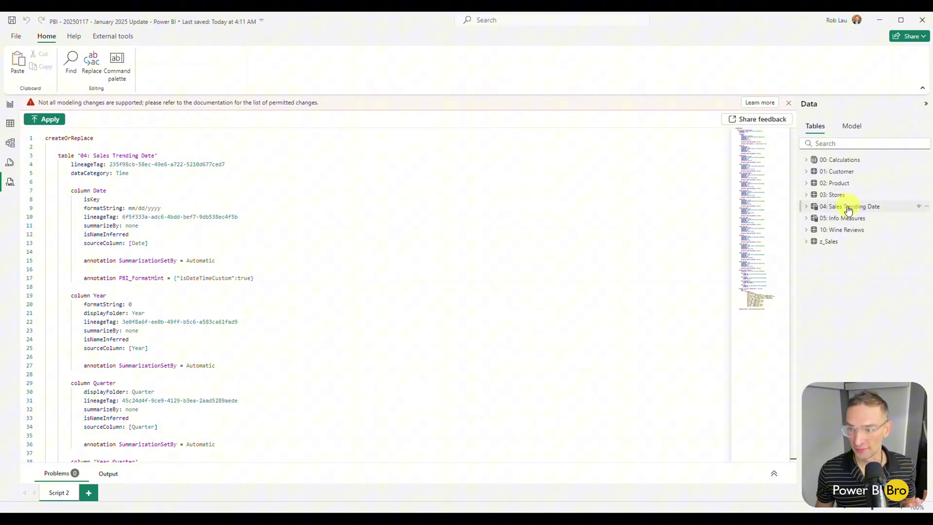
pyautogui.scroll(-15, 536, 255)
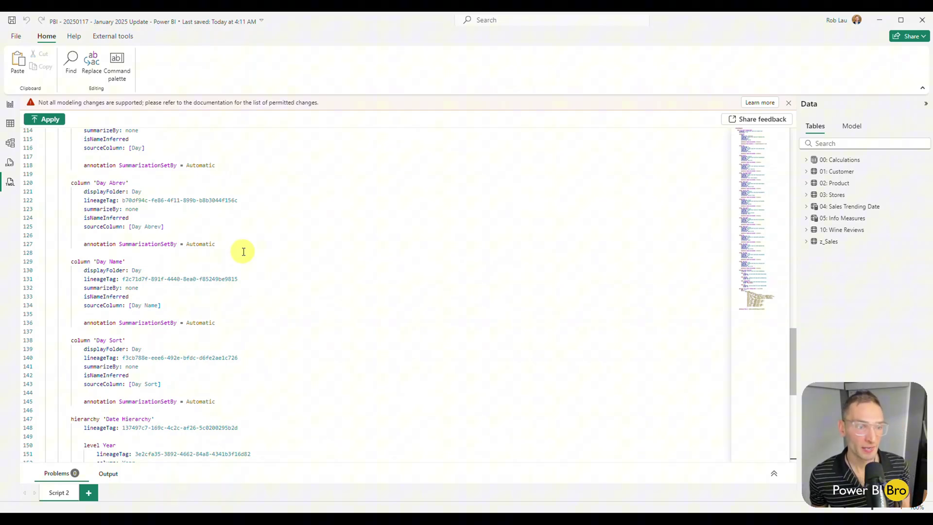
pyautogui.doubleClick(137, 270)
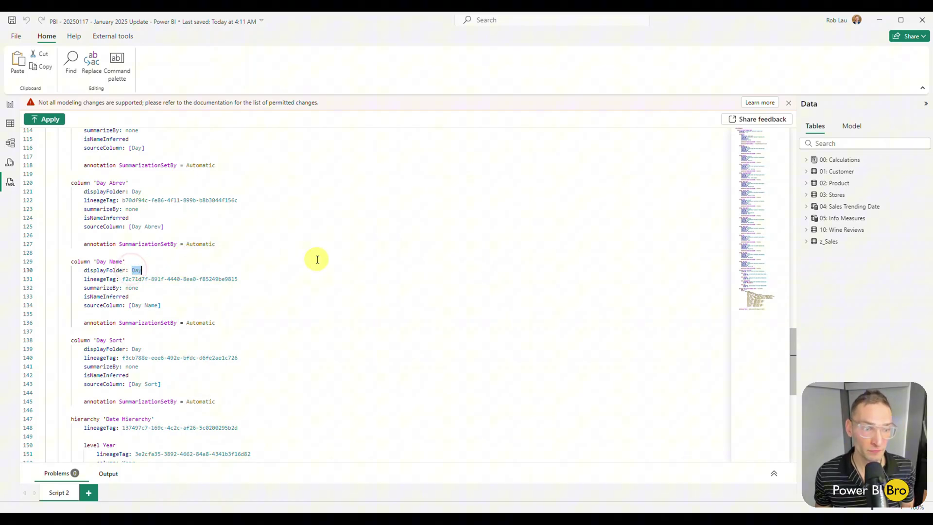
pyautogui.doubleClick(127, 288)
pyautogui.scroll(-3, 194, 307)
pyautogui.scroll(-5, 193, 307)
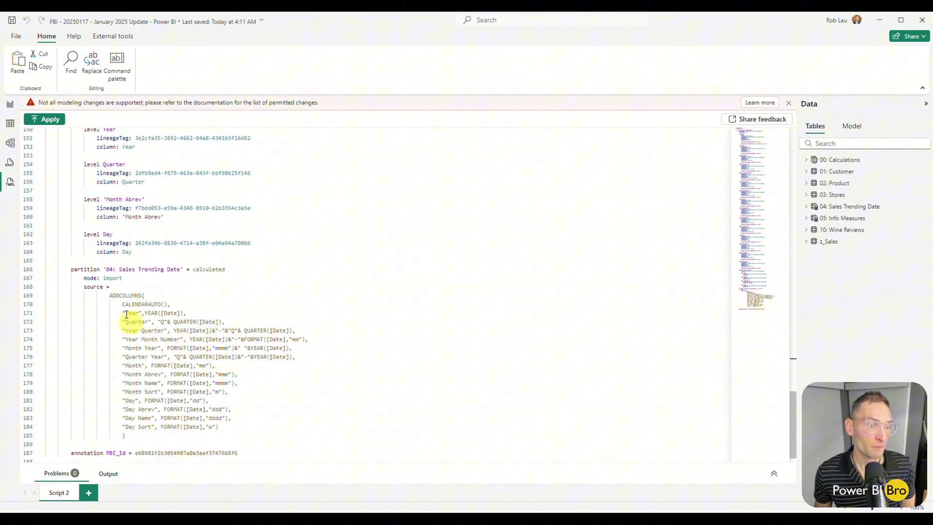
pyautogui.scroll(-1, 194, 345)
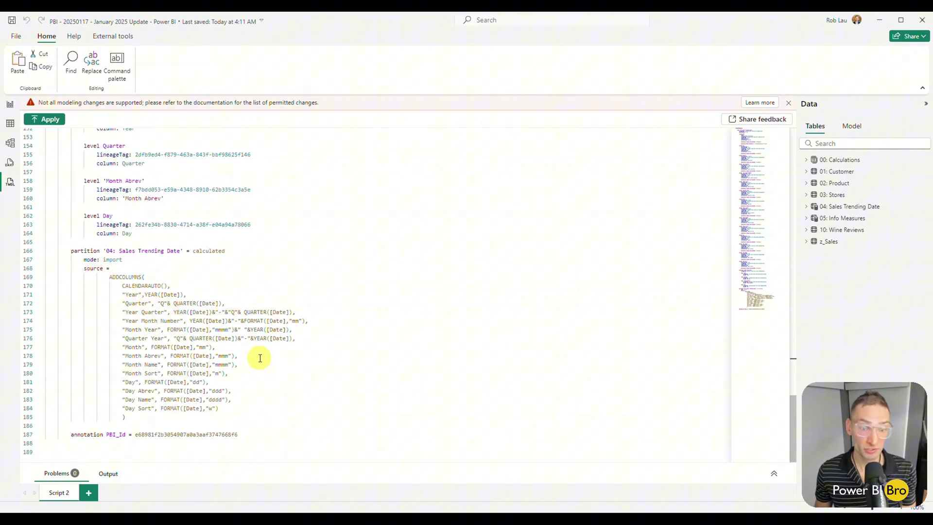
pyautogui.moveTo(841, 160); pyautogui.dragTo(394, 258)
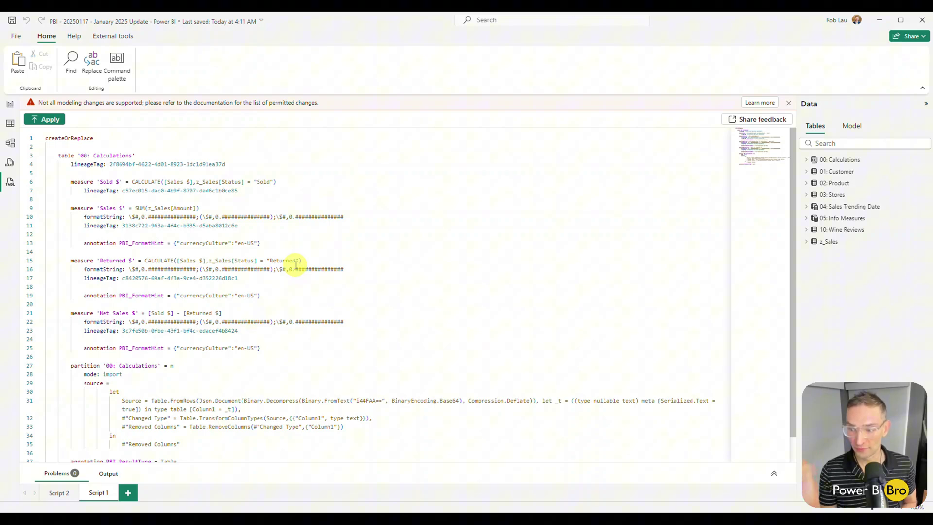
# Edit Sold $ to CALCULATE([Sales $]-1, ...) in the script and apply it to the model.
pyautogui.scroll(-1, 296, 265)
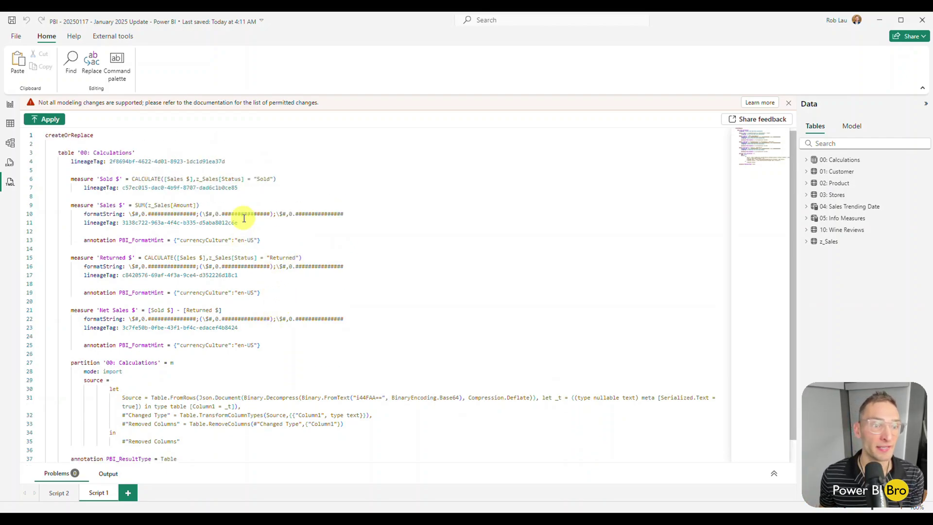
pyautogui.scroll(1, 239, 214)
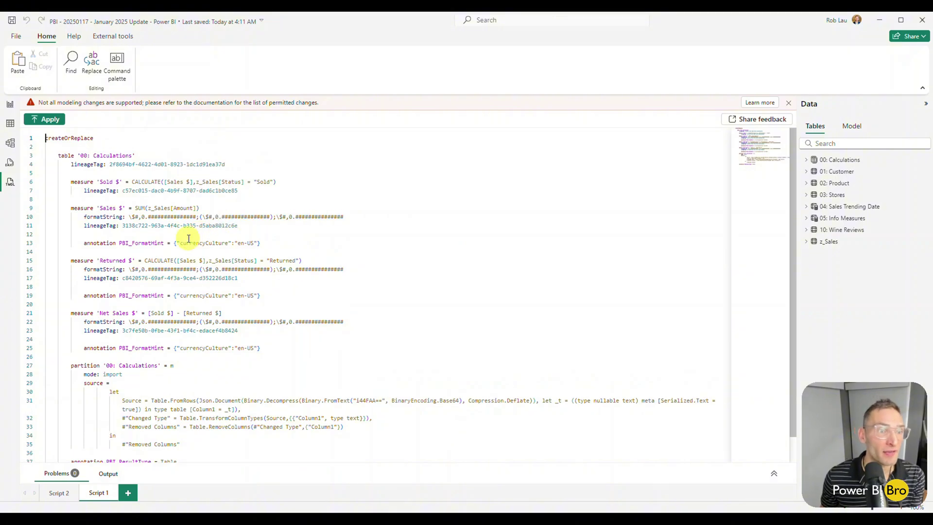
pyautogui.click(170, 181)
pyautogui.click(193, 182)
pyautogui.write('-1')
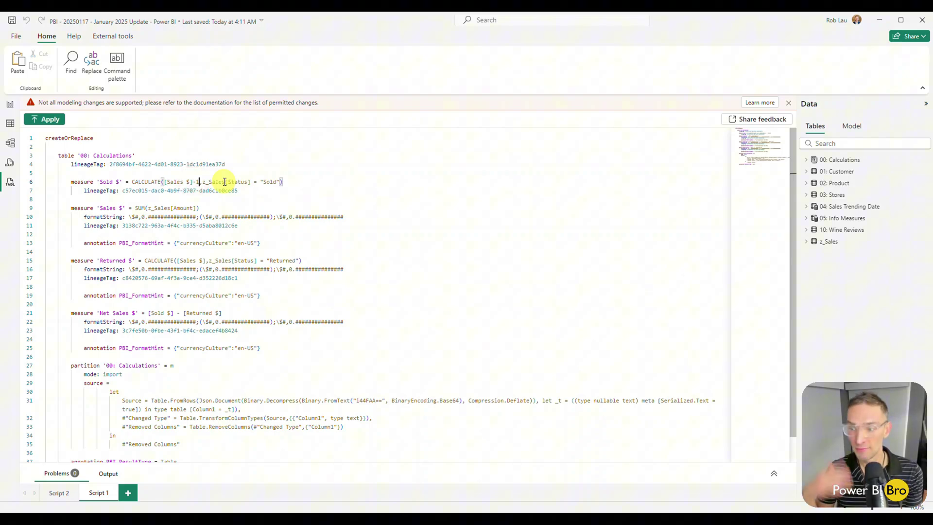
pyautogui.click(52, 120)
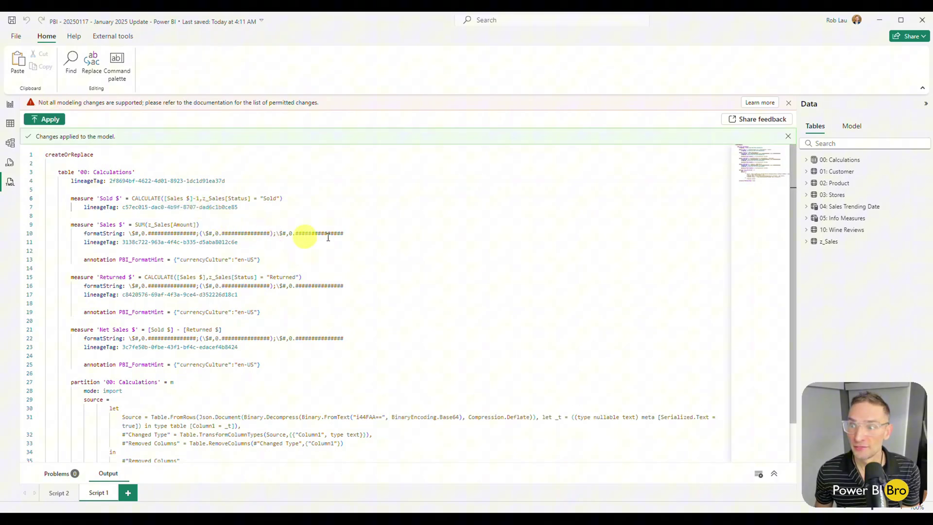
pyautogui.click(807, 159)
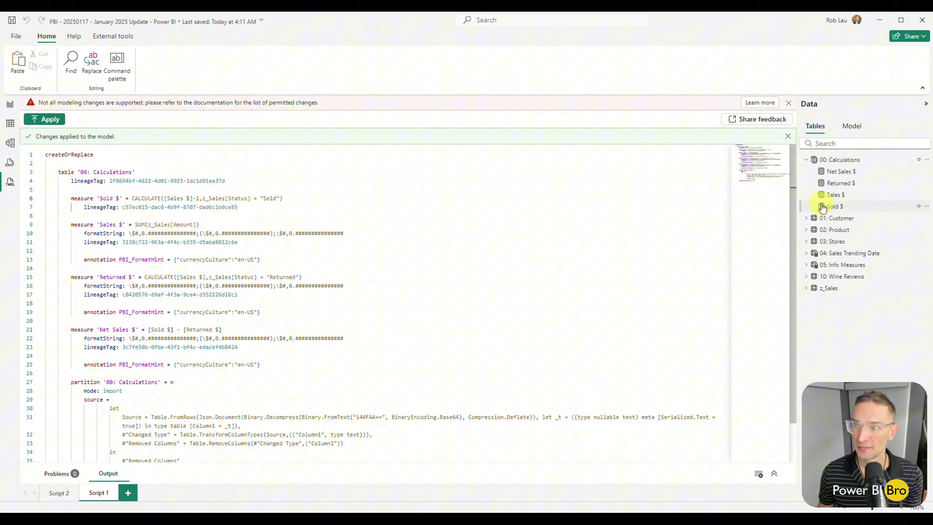
# In Report view, check the Sales $ and updated Sold $ measure formulas.
pyautogui.click(6, 106)
pyautogui.click(838, 138)
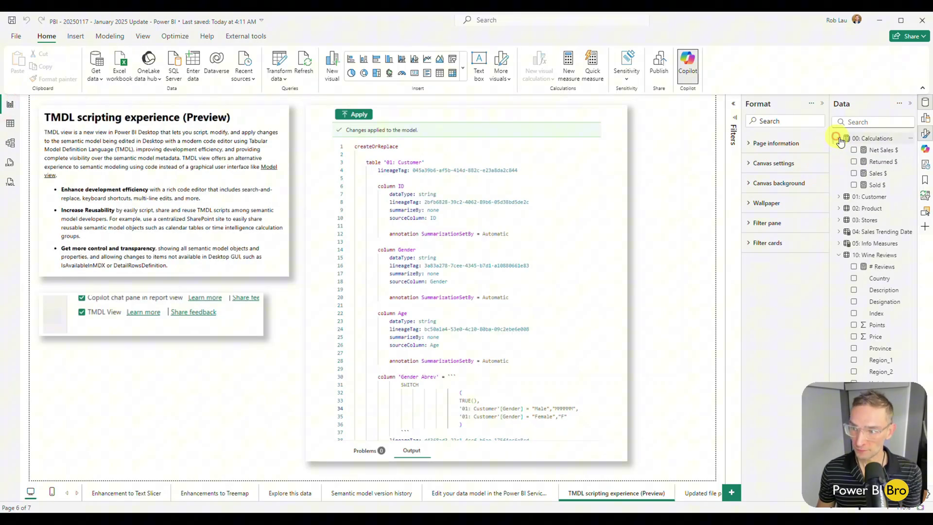
pyautogui.click(879, 176)
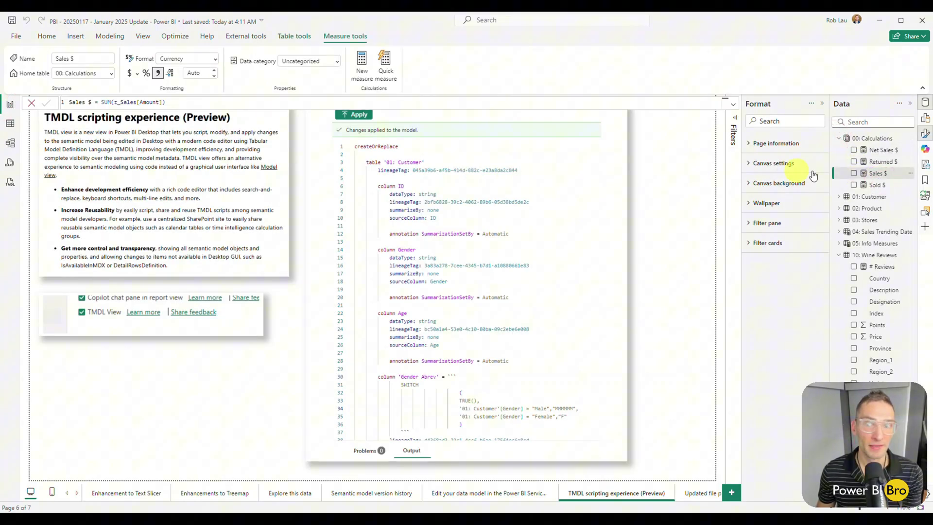
pyautogui.click(870, 186)
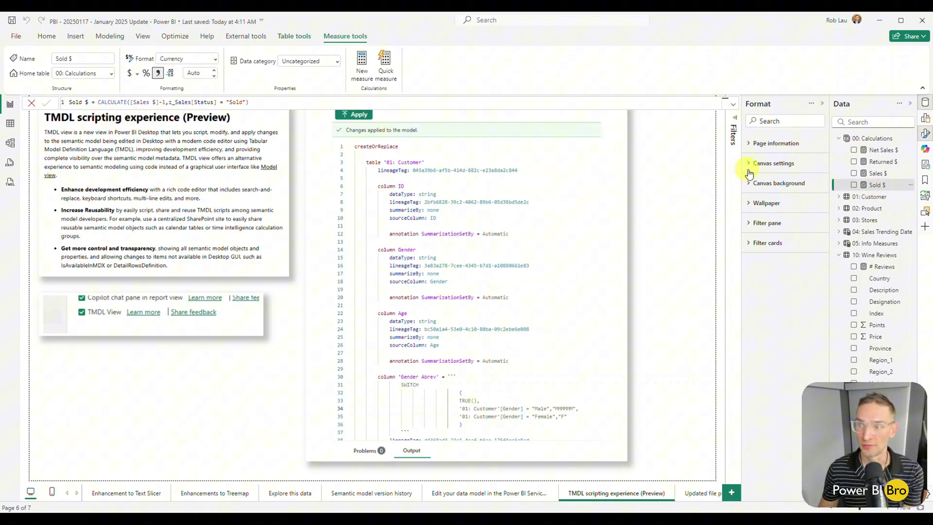
# Back in TMDL view, script 04: Sales Trending Date into a new Script 3 tab.
pyautogui.click(9, 182)
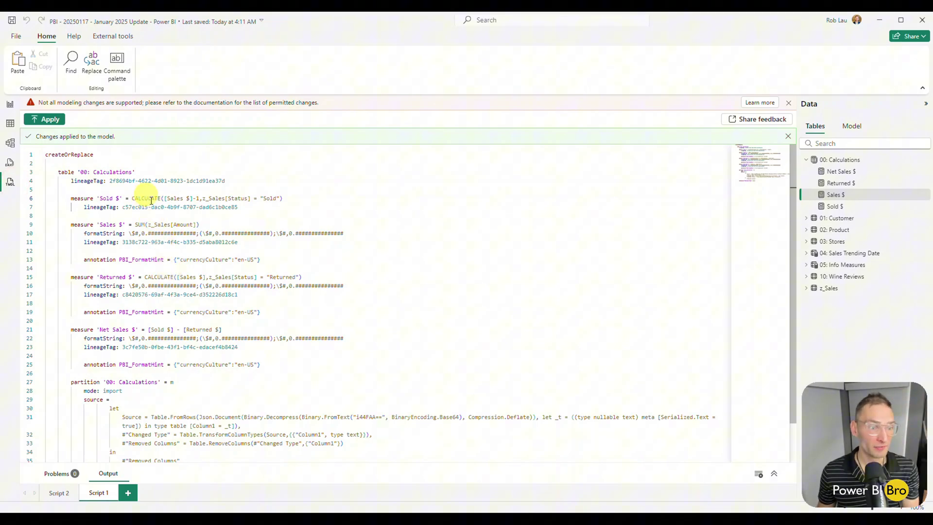
pyautogui.scroll(-1, 164, 225)
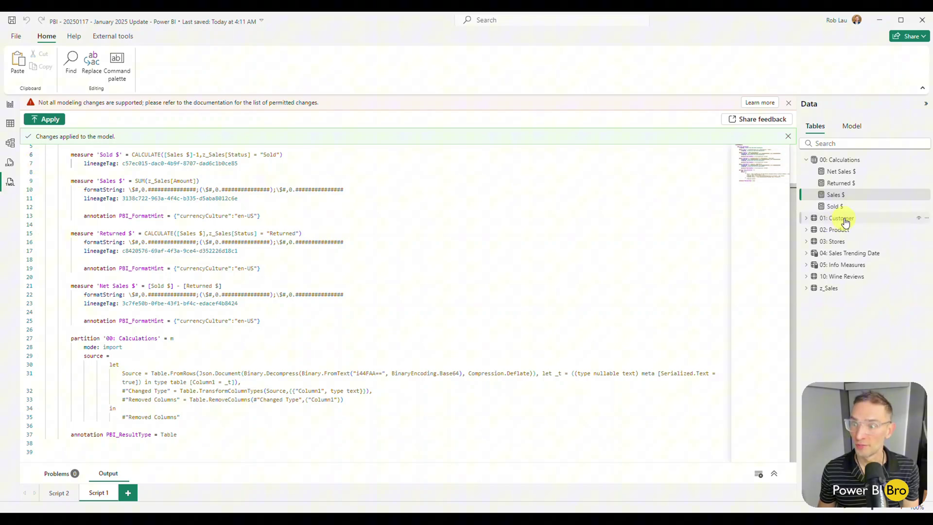
pyautogui.moveTo(840, 253); pyautogui.dragTo(563, 271)
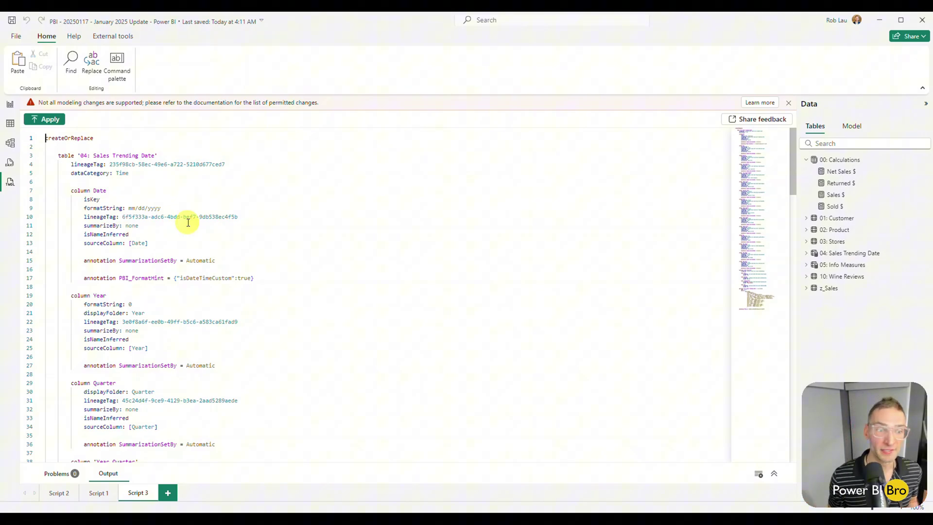
# Return to Report view and show the Updated file picker page.
pyautogui.click(9, 104)
pyautogui.click(696, 494)
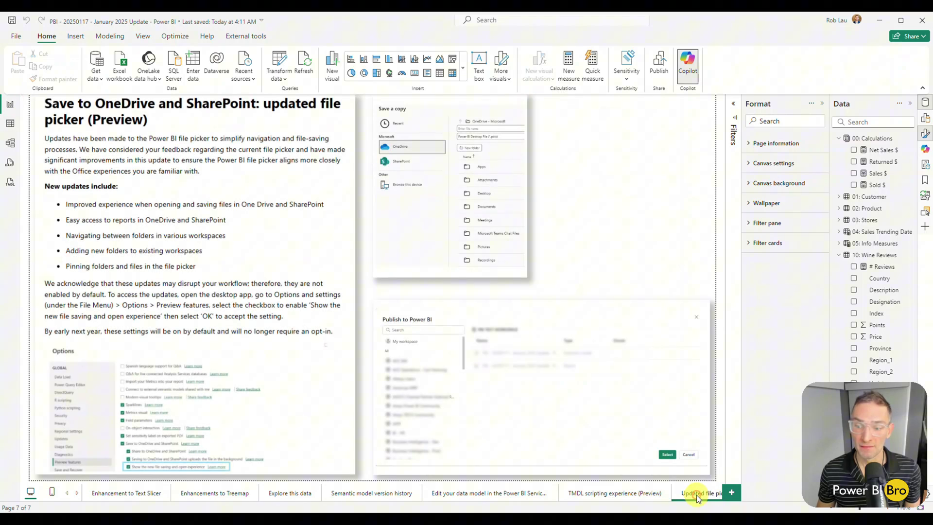